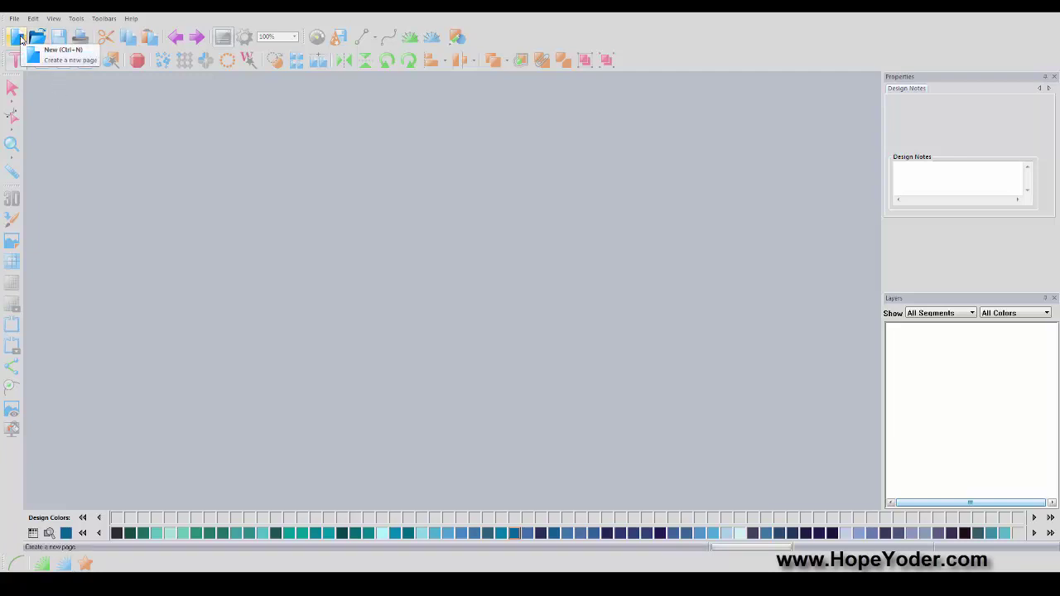
# Start a new design with lettering that reads 'HopeYoder.com'.
pyautogui.click(17, 38)
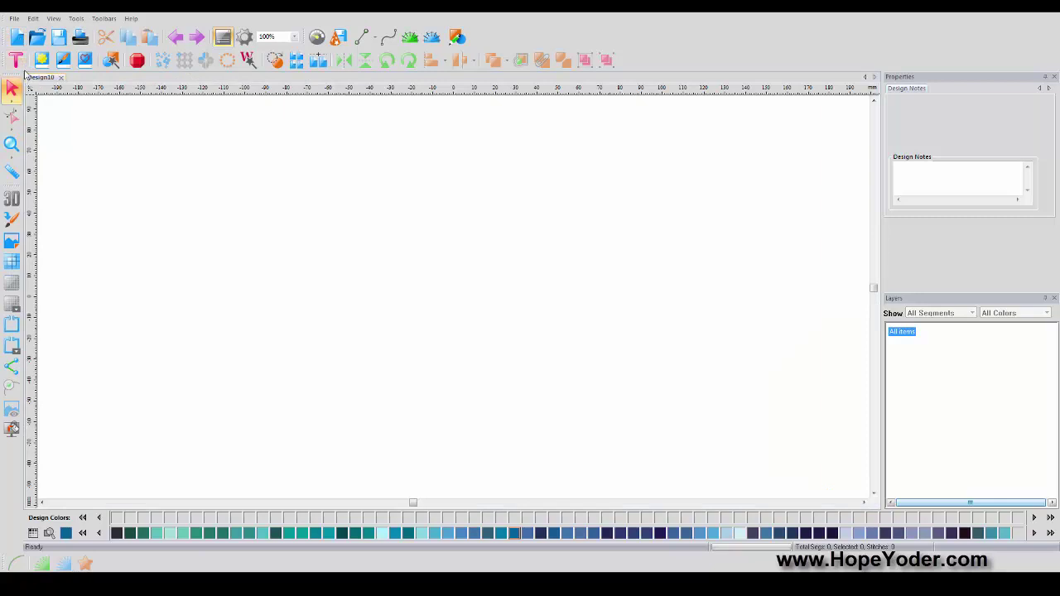
pyautogui.click(17, 62)
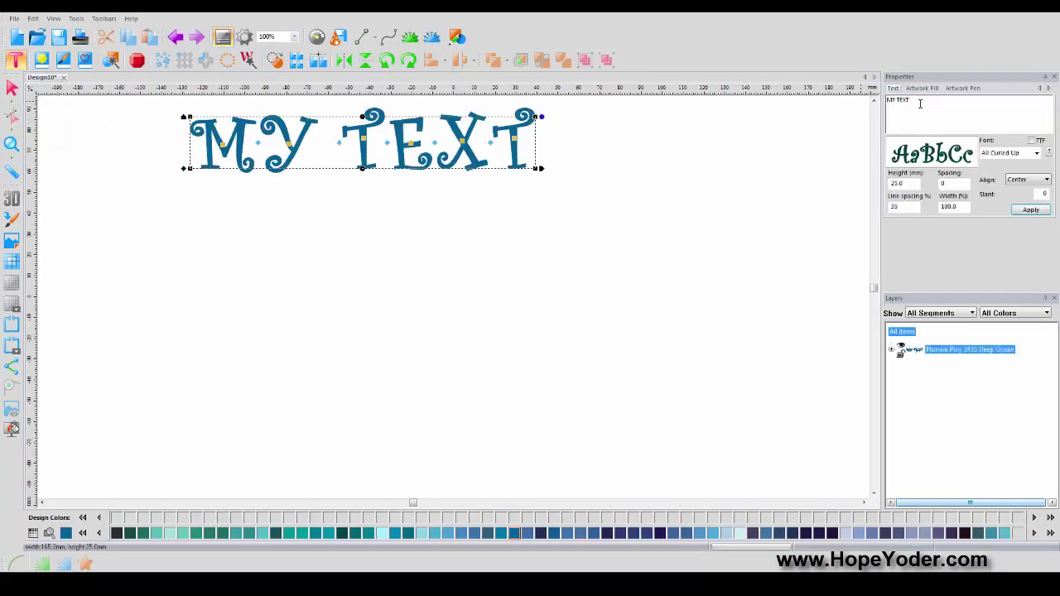
pyautogui.moveTo(920, 104); pyautogui.dragTo(850, 100)
pyautogui.write('HopeYoder.com')
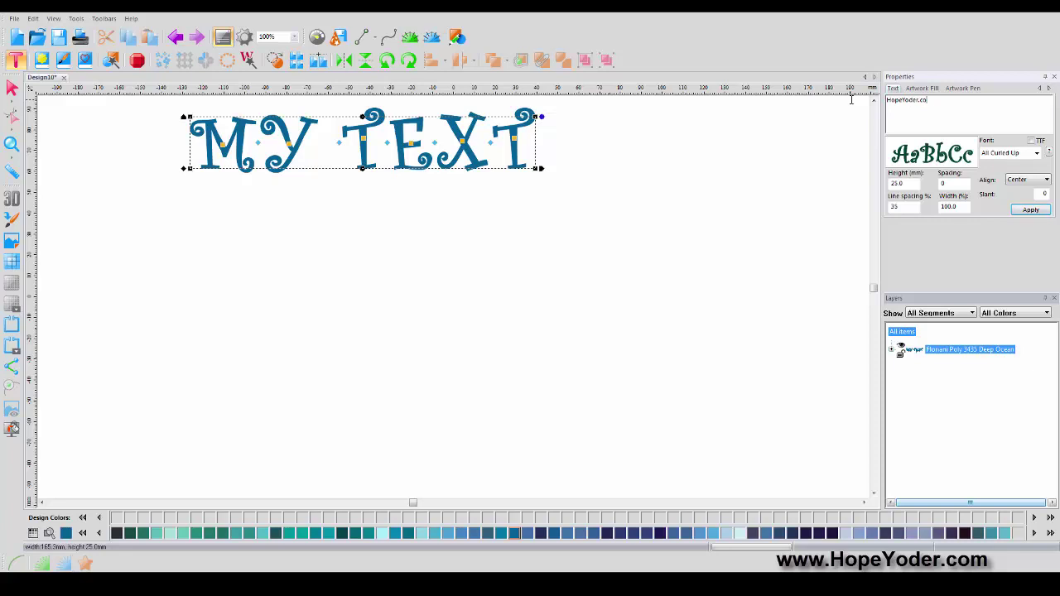
# Set the lettering in the Ossington font and apply it.
pyautogui.click(1032, 142)
pyautogui.click(1037, 155)
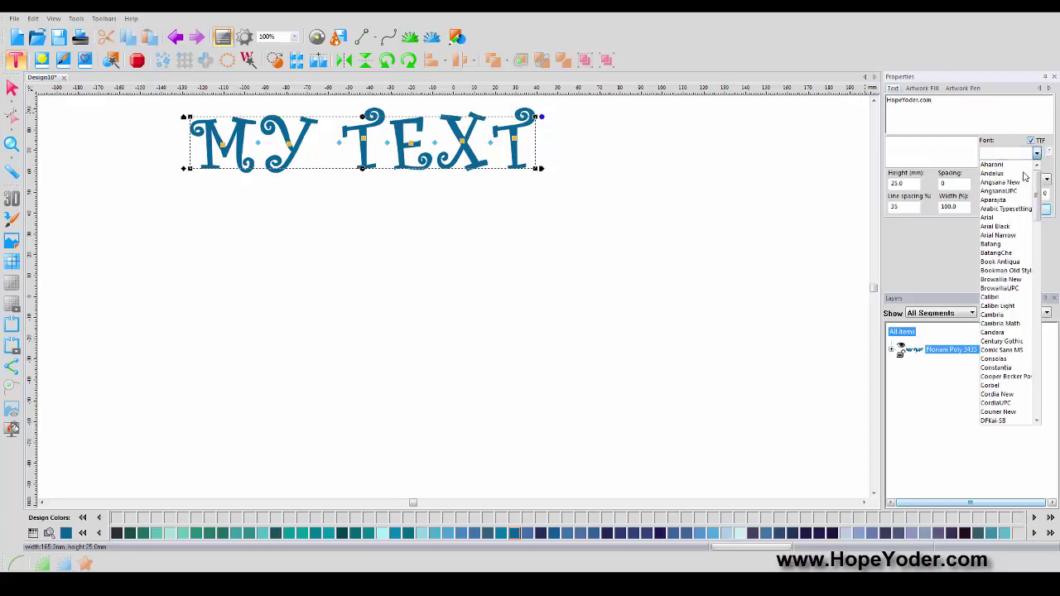
pyautogui.click(1034, 155)
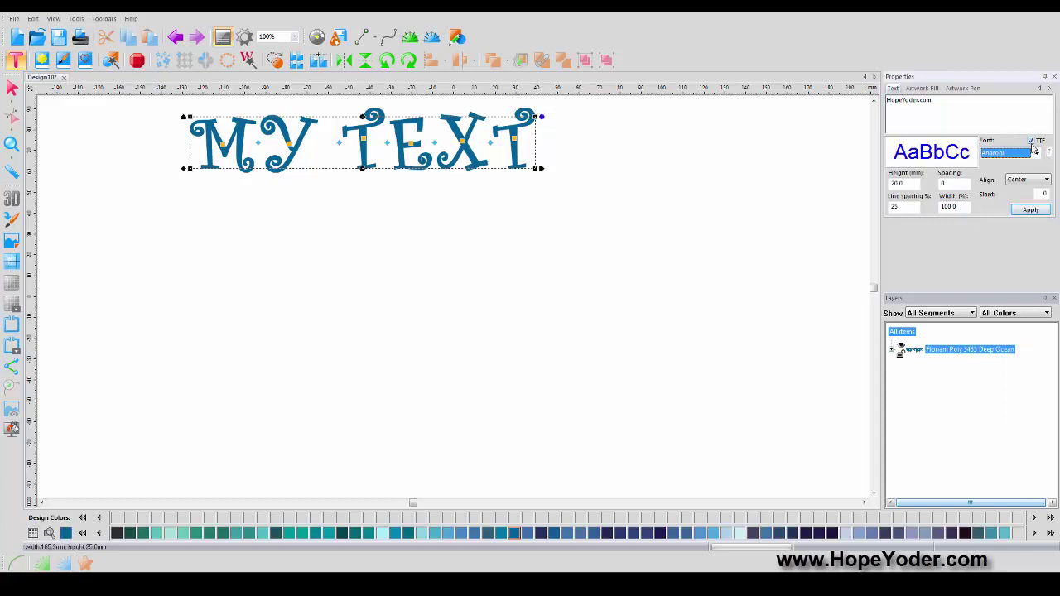
pyautogui.click(1031, 142)
pyautogui.click(1036, 155)
pyautogui.moveTo(1038, 224); pyautogui.dragTo(1049, 294)
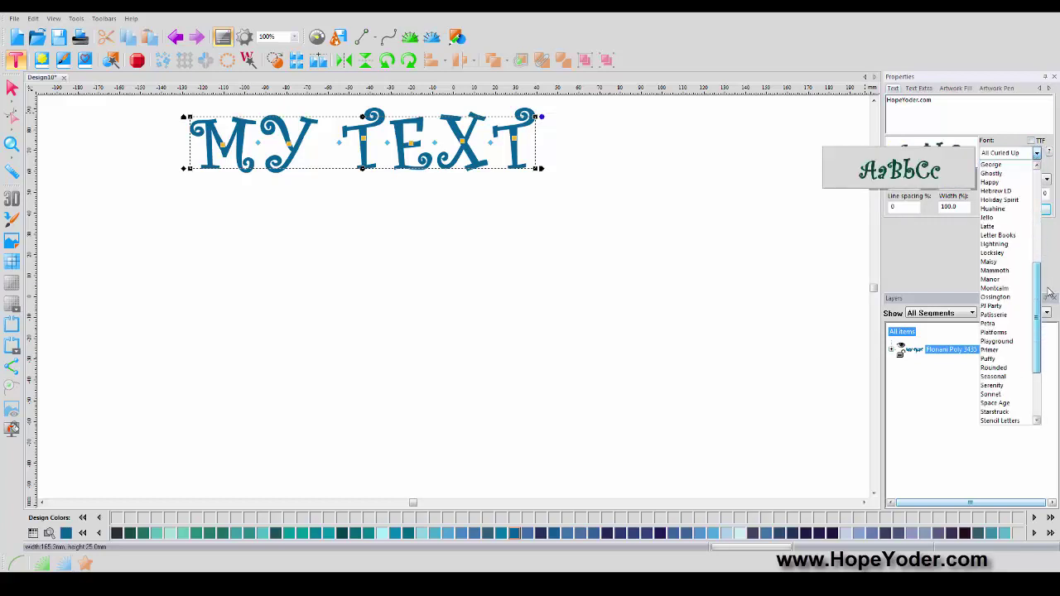
pyautogui.click(1006, 296)
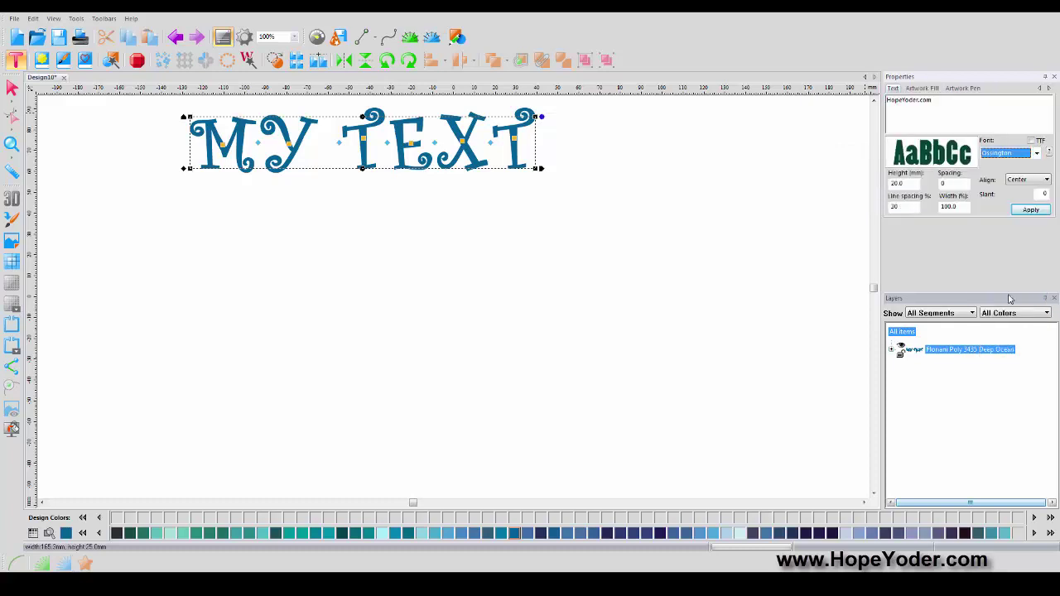
pyautogui.click(1031, 210)
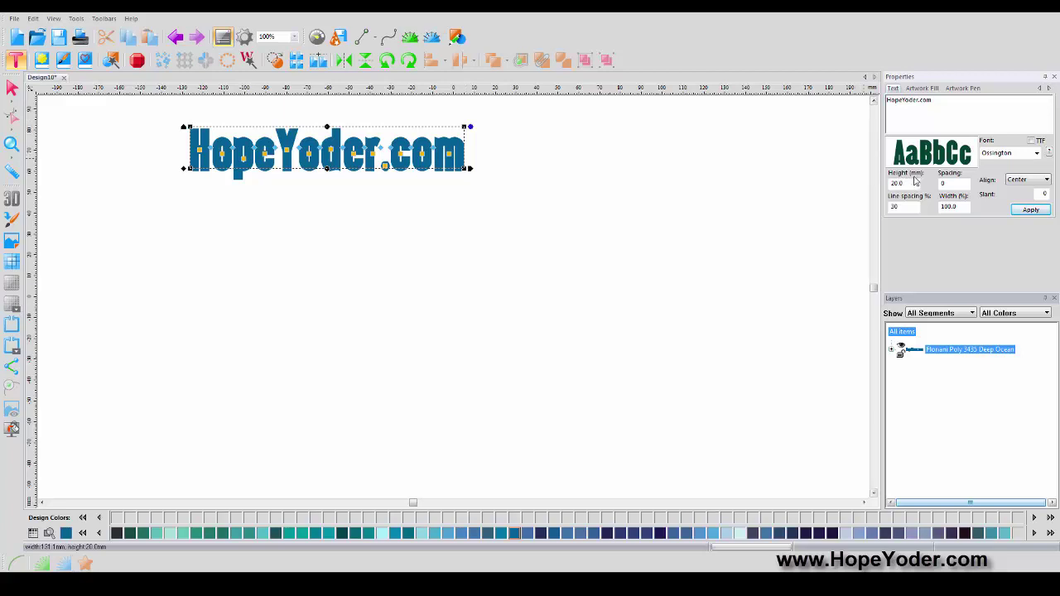
# Switch measurements to inches and make the HopeYoder.com text 3.00 in tall.
pyautogui.rightClick(775, 91)
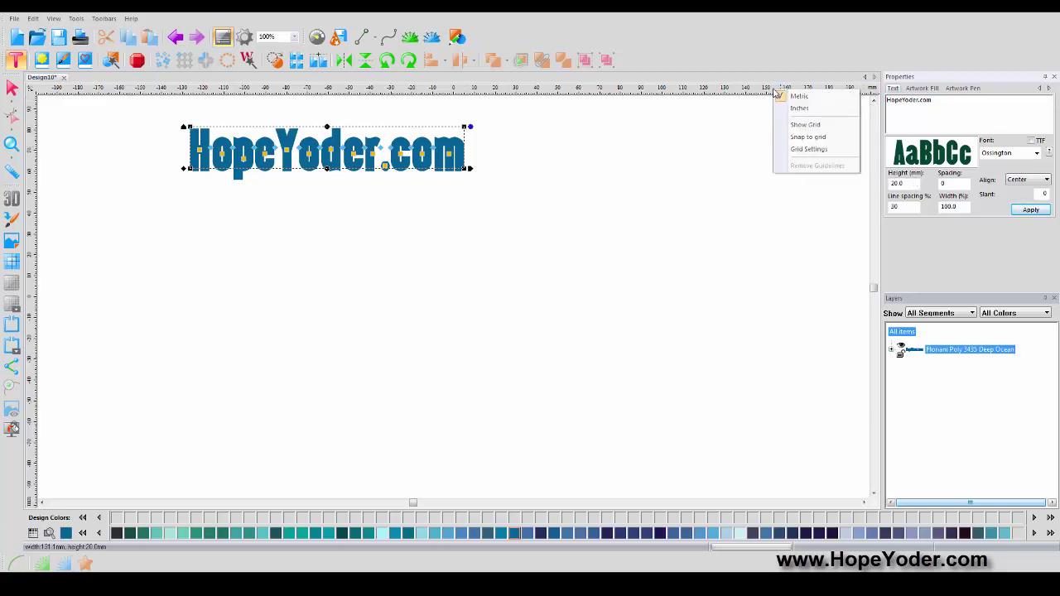
pyautogui.click(795, 108)
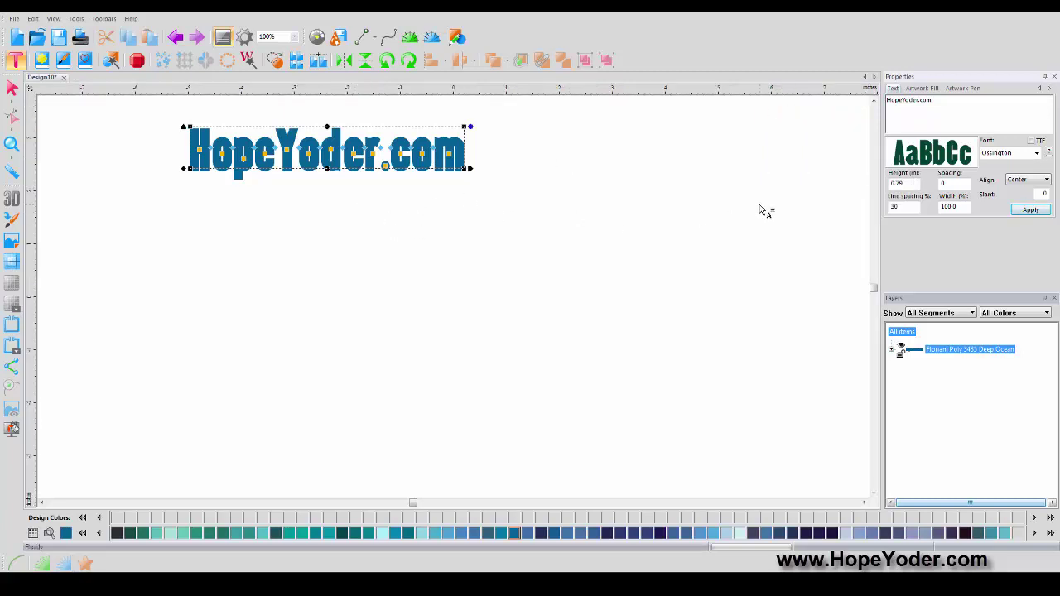
pyautogui.click(759, 209)
pyautogui.click(466, 166)
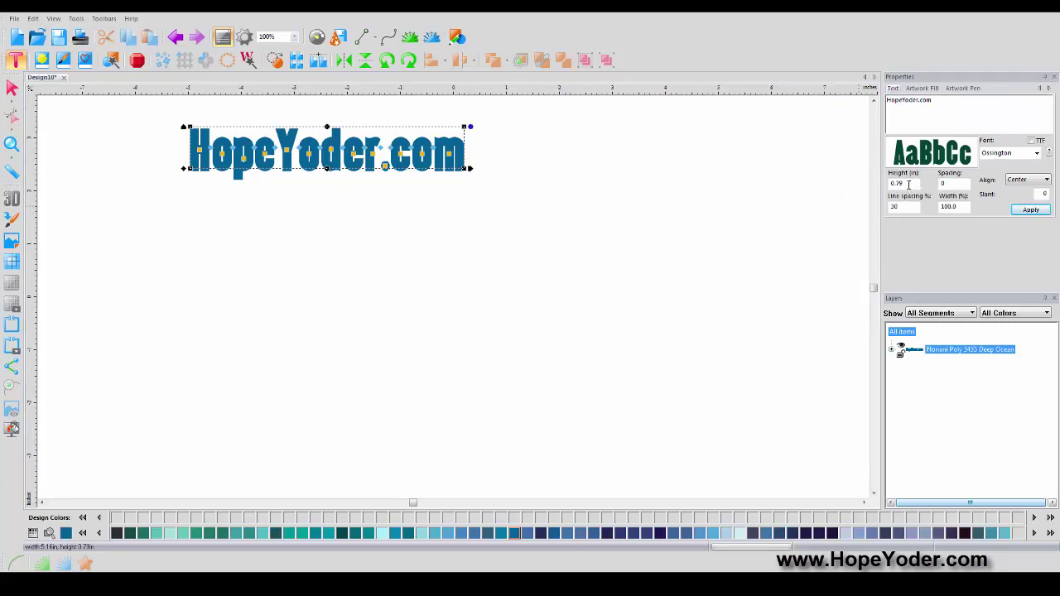
pyautogui.doubleClick(908, 183)
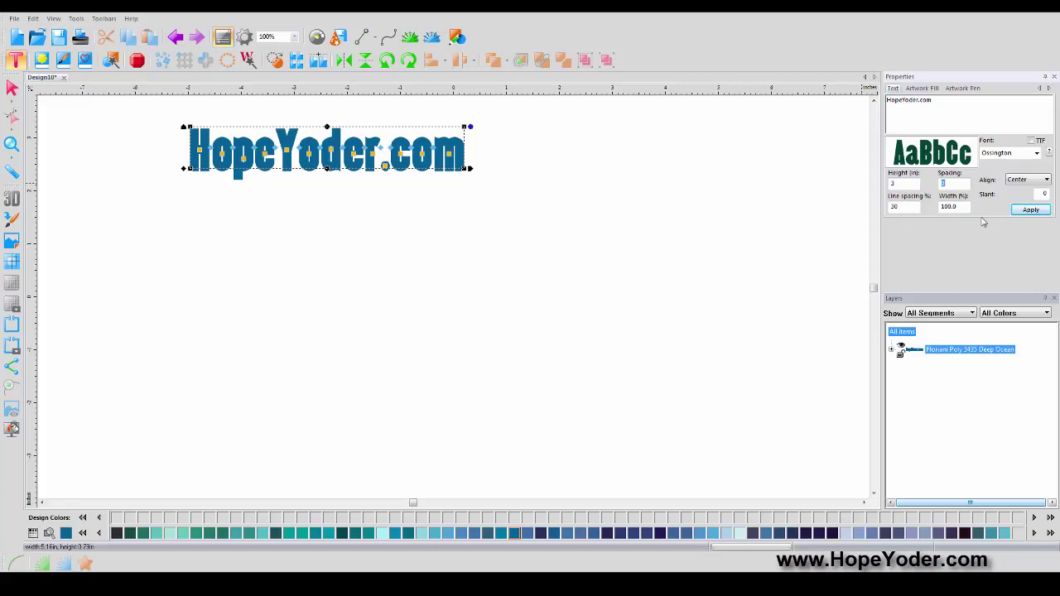
pyautogui.click(1030, 210)
# Zoom the view out to 50% to see the whole text.
pyautogui.click(11, 145)
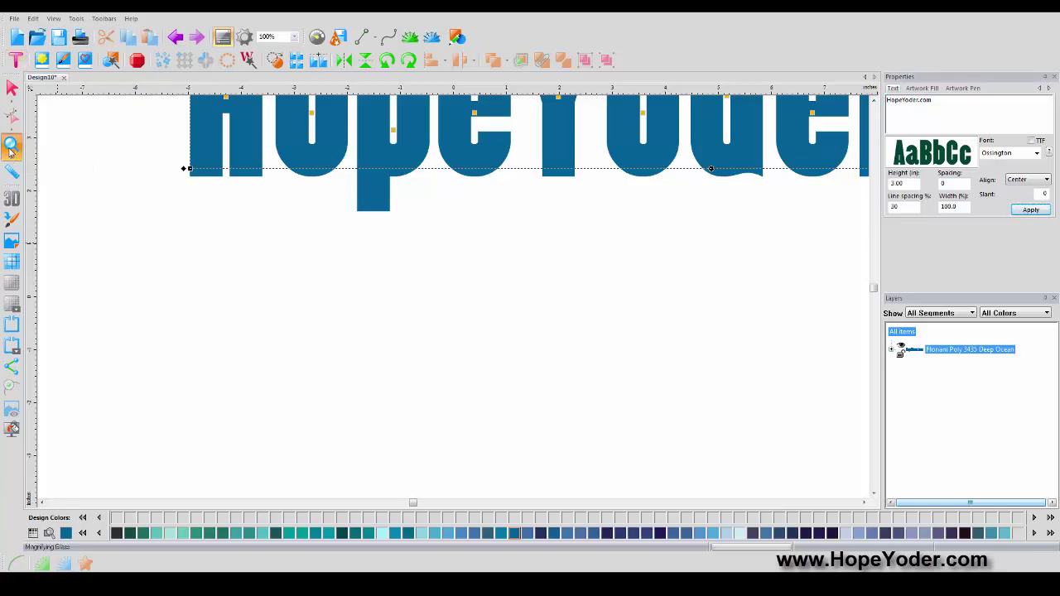
pyautogui.click(12, 145)
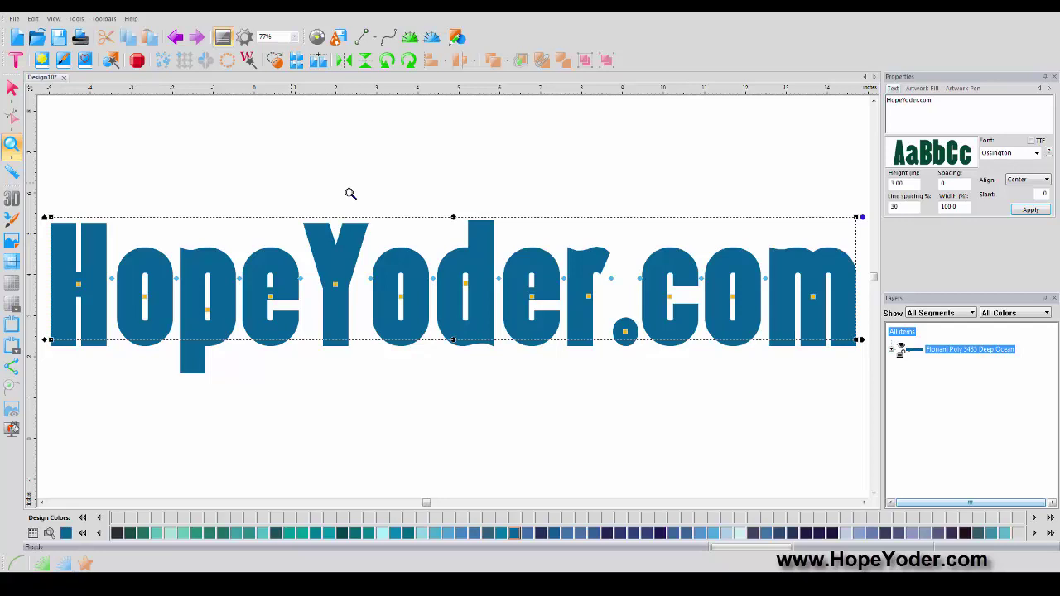
pyautogui.click(294, 37)
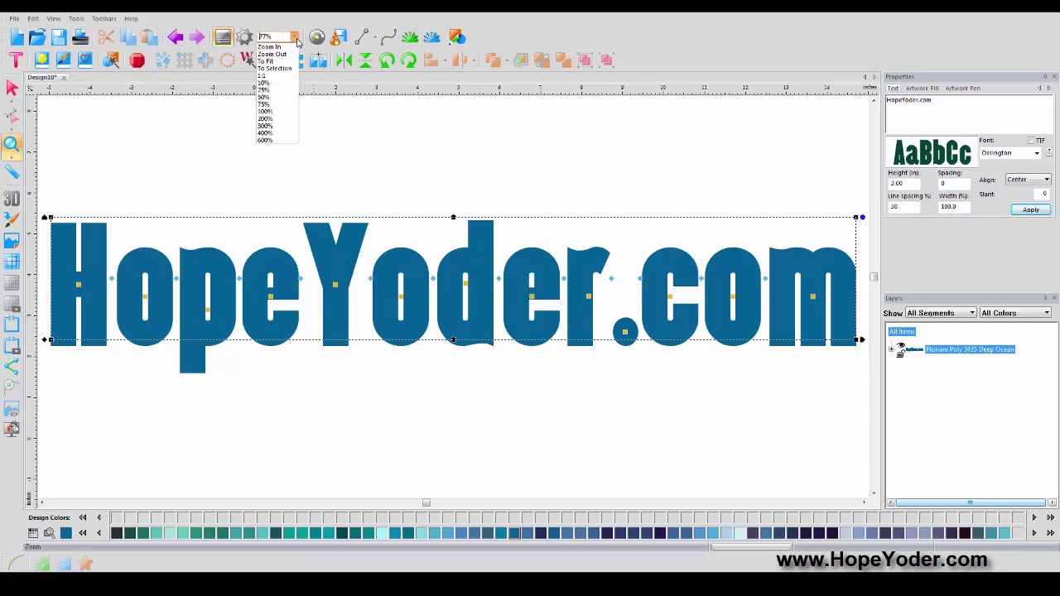
pyautogui.click(274, 98)
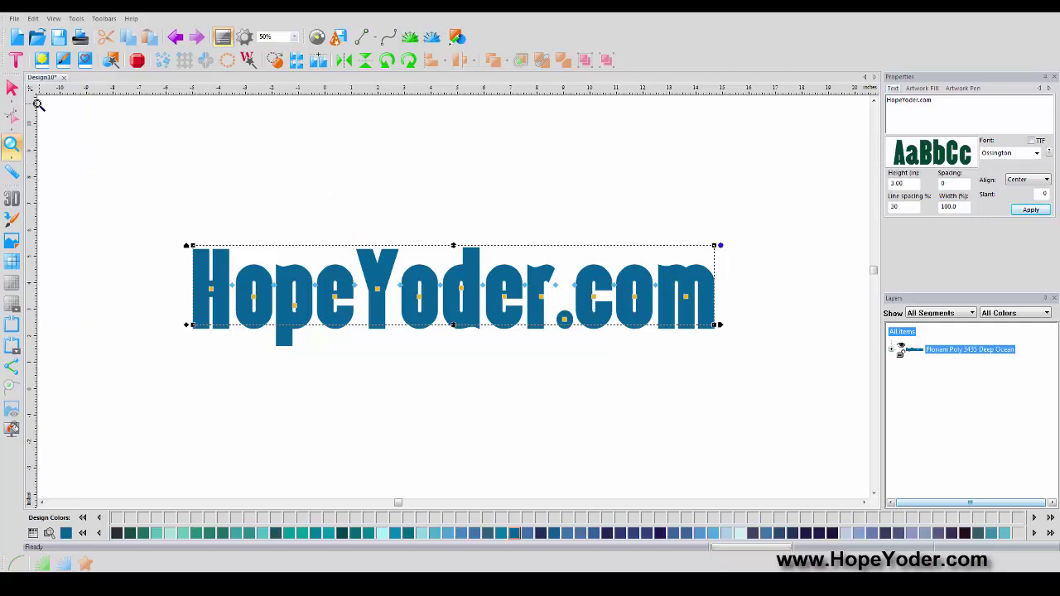
pyautogui.click(13, 89)
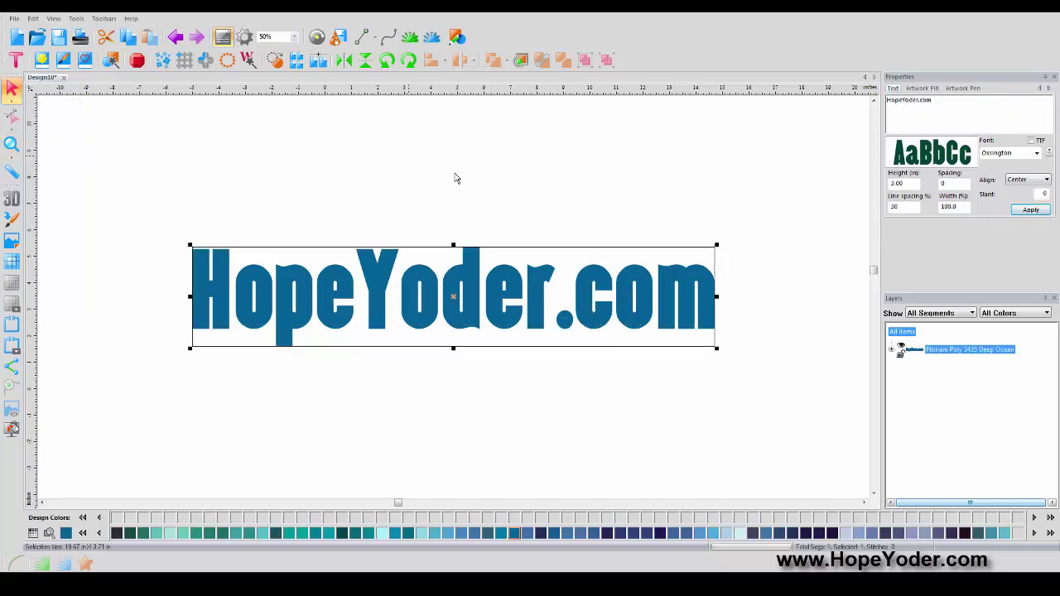
# Move the text up and left, then set its artwork fill to None.
pyautogui.moveTo(531, 277); pyautogui.dragTo(509, 241)
pyautogui.click(922, 89)
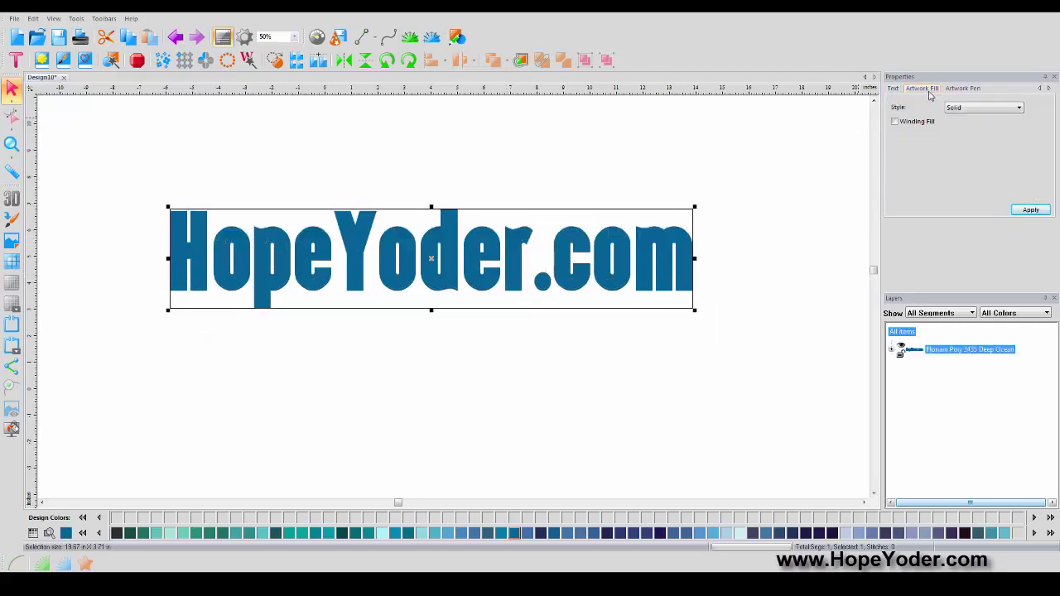
pyautogui.click(1022, 111)
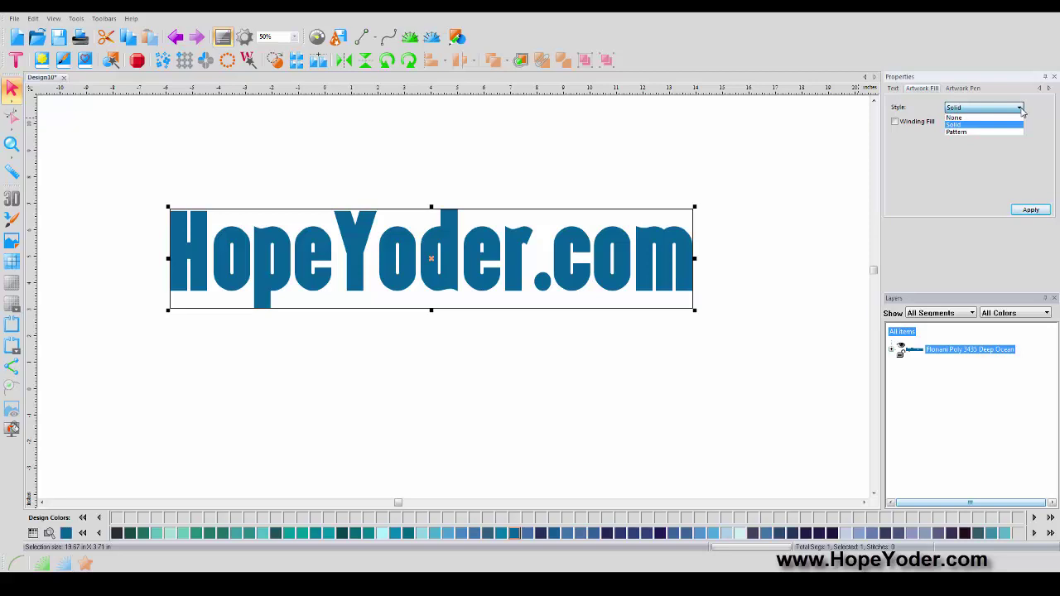
pyautogui.click(1011, 123)
pyautogui.click(1037, 212)
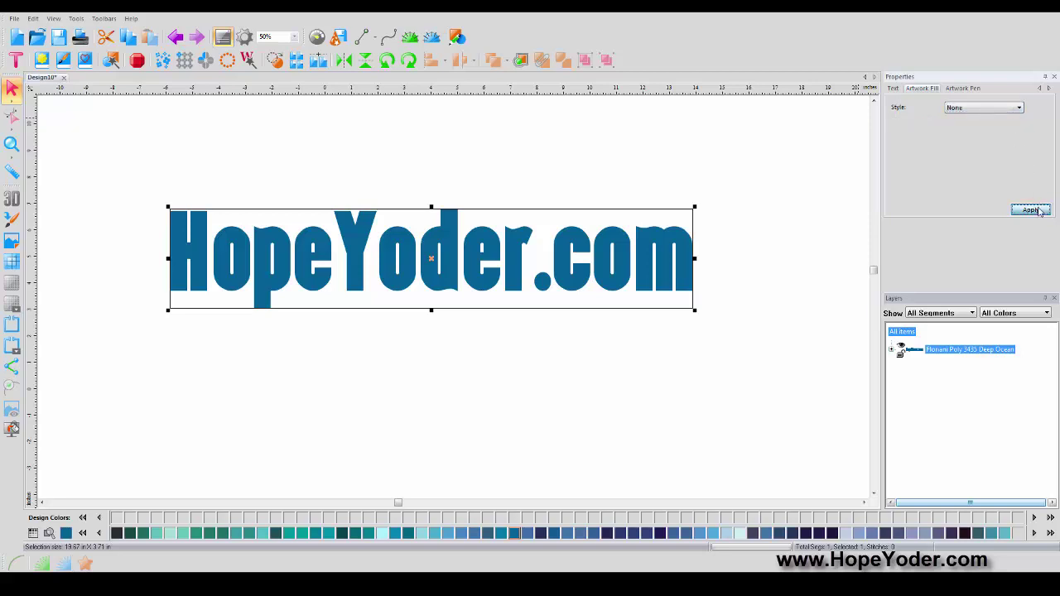
# Set the artwork fill style back to Solid blue.
pyautogui.click(1021, 112)
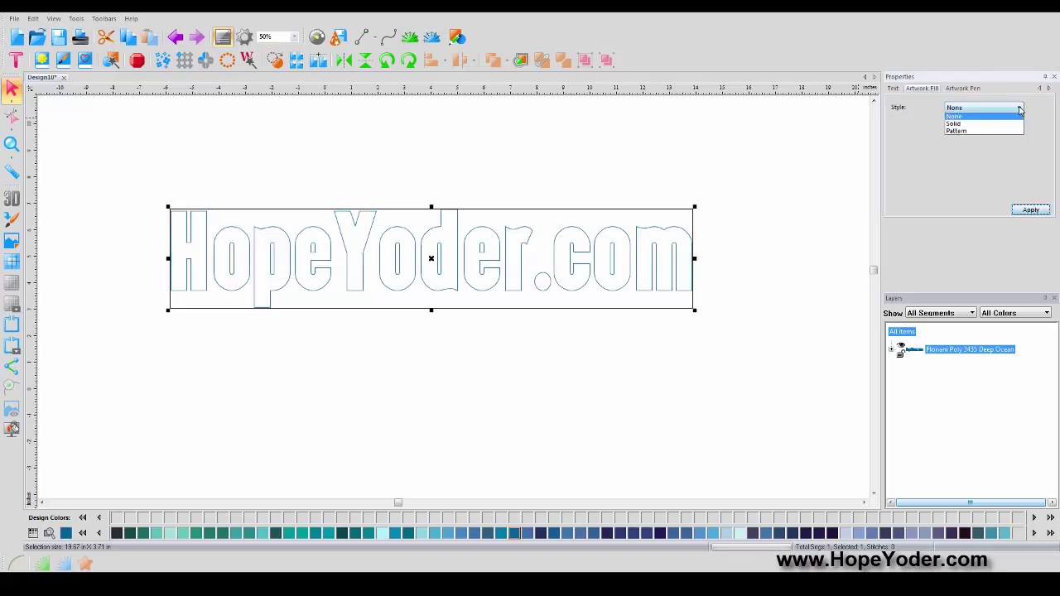
pyautogui.click(1006, 130)
pyautogui.click(1030, 211)
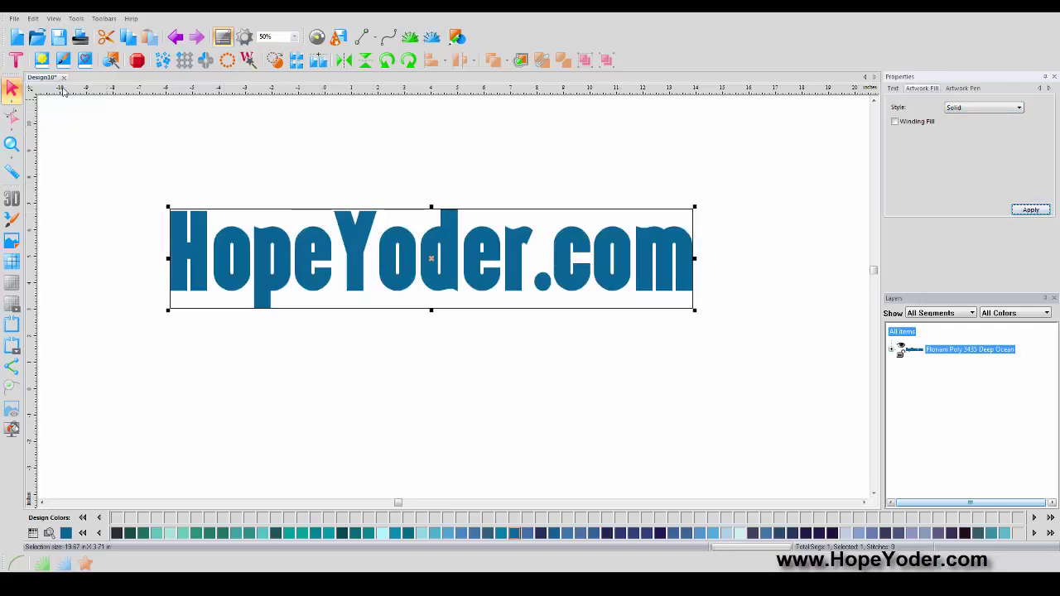
# Raise the 'e' and drop both 'o' letters off the baseline in letter-edit mode.
pyautogui.click(16, 61)
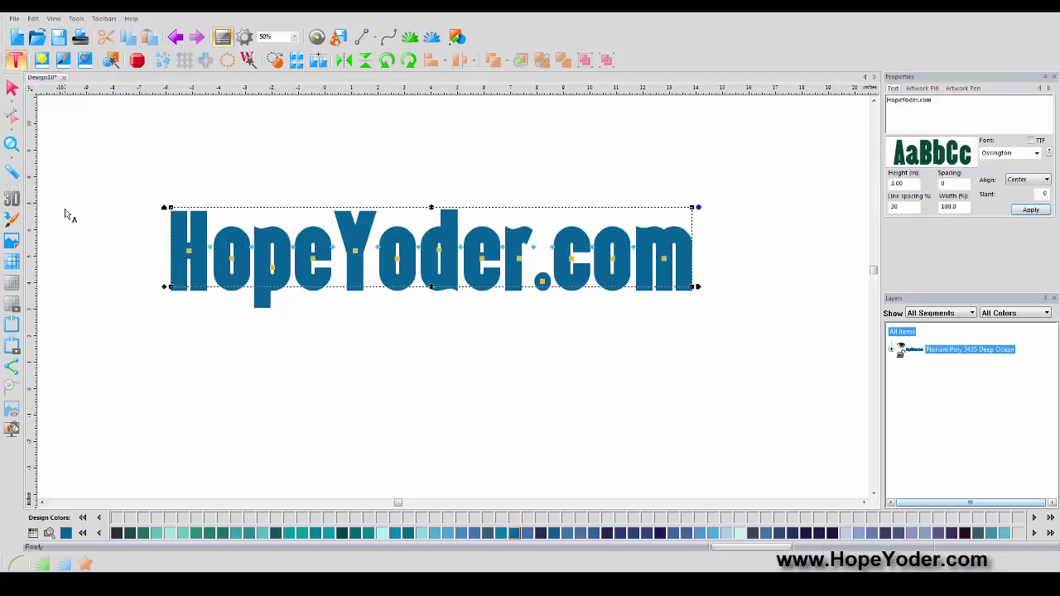
pyautogui.click(12, 147)
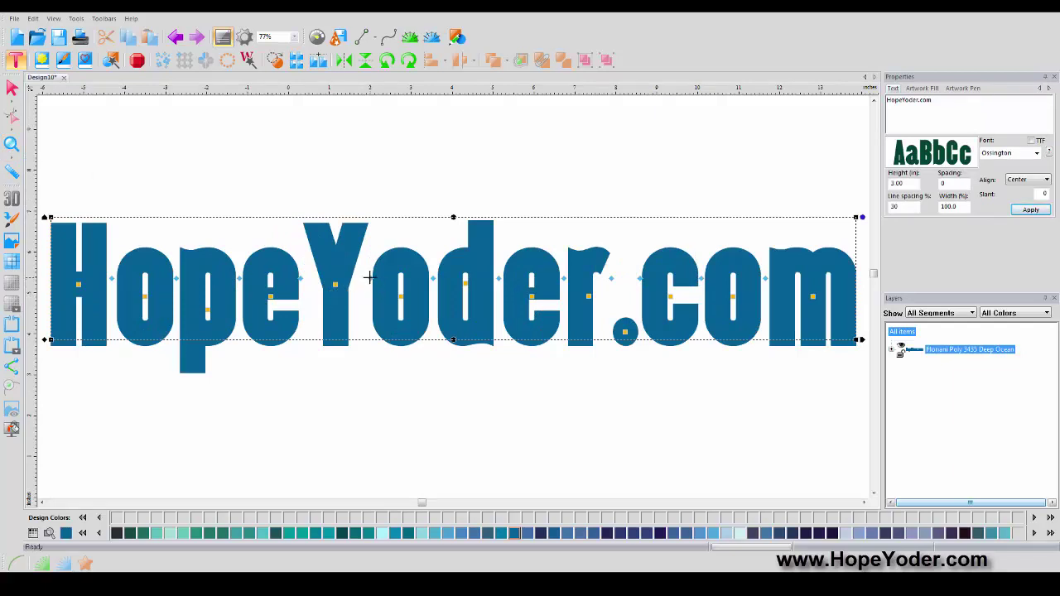
pyautogui.moveTo(369, 280); pyautogui.dragTo(343, 279)
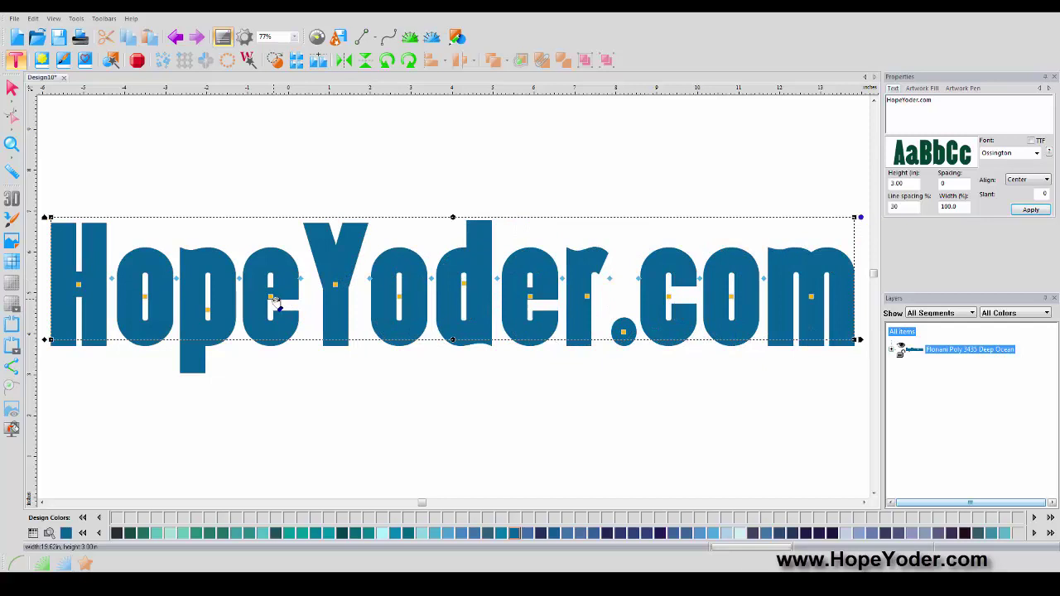
pyautogui.moveTo(274, 298); pyautogui.dragTo(271, 242)
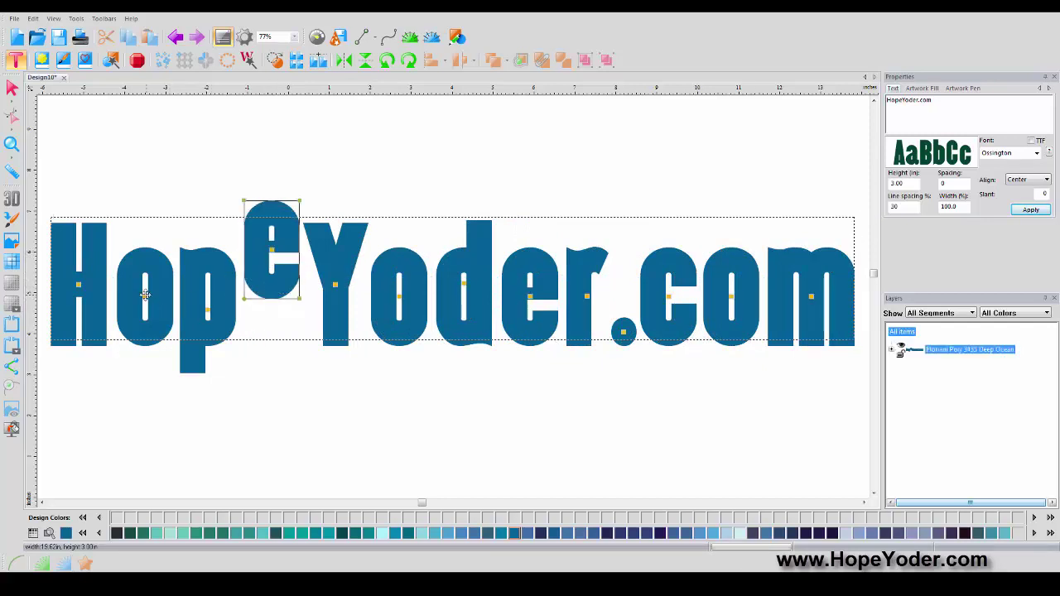
pyautogui.moveTo(145, 294); pyautogui.dragTo(159, 331)
pyautogui.click(401, 310)
pyautogui.click(399, 319)
pyautogui.moveTo(400, 318); pyautogui.dragTo(396, 354)
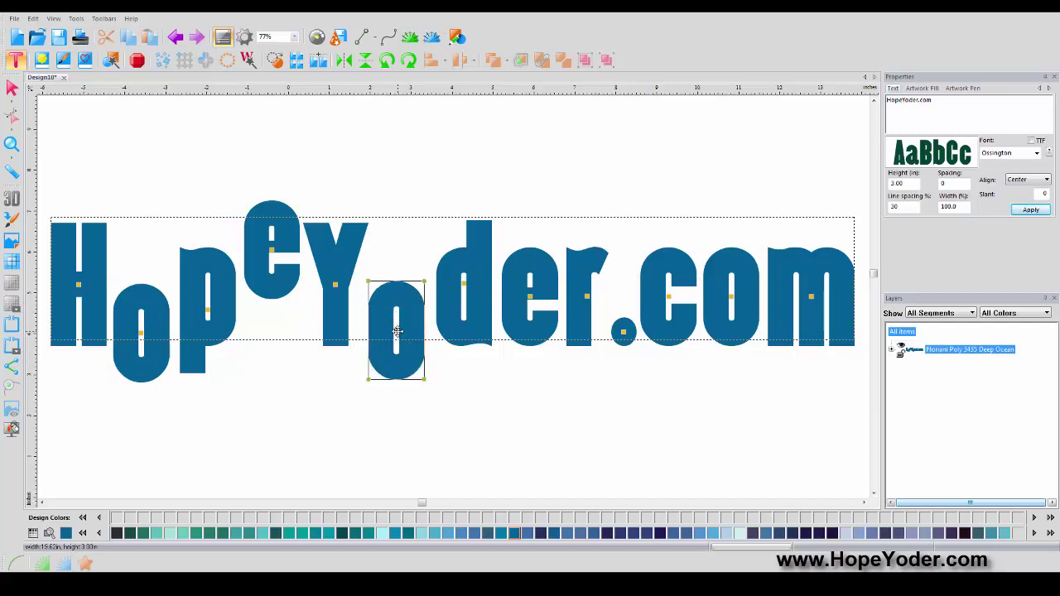
# Undo the lowered 'o' and reset the frame so all letters share one baseline.
pyautogui.click(175, 38)
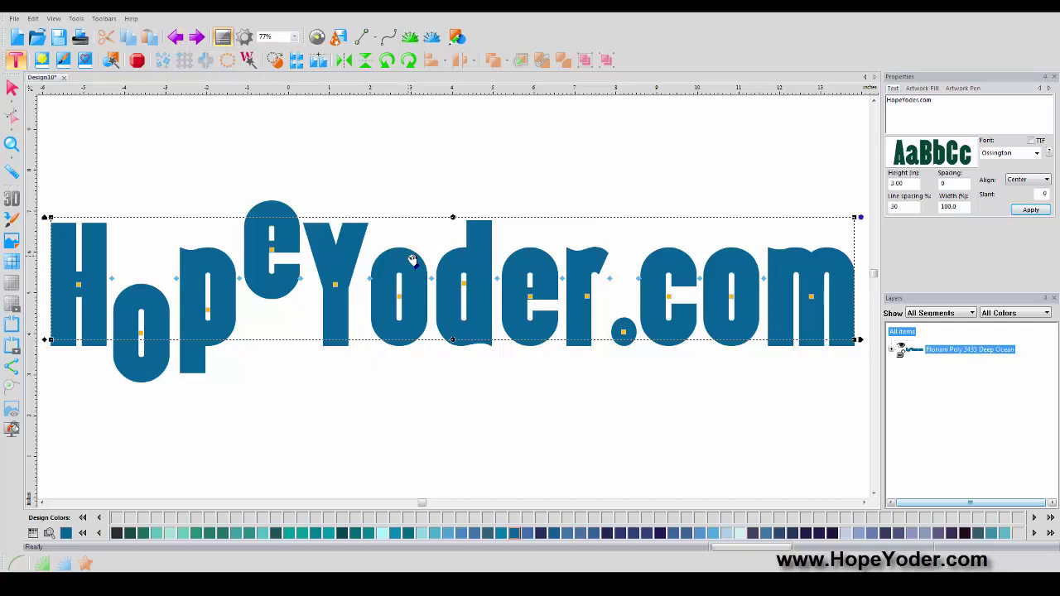
pyautogui.hotkey('ctrl', 'z')
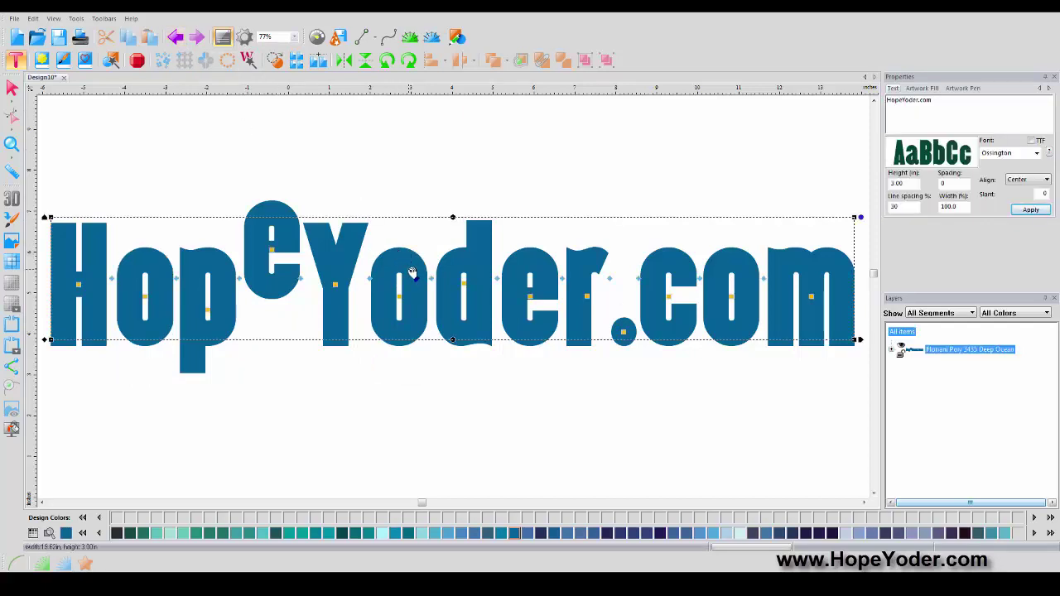
pyautogui.rightClick(412, 272)
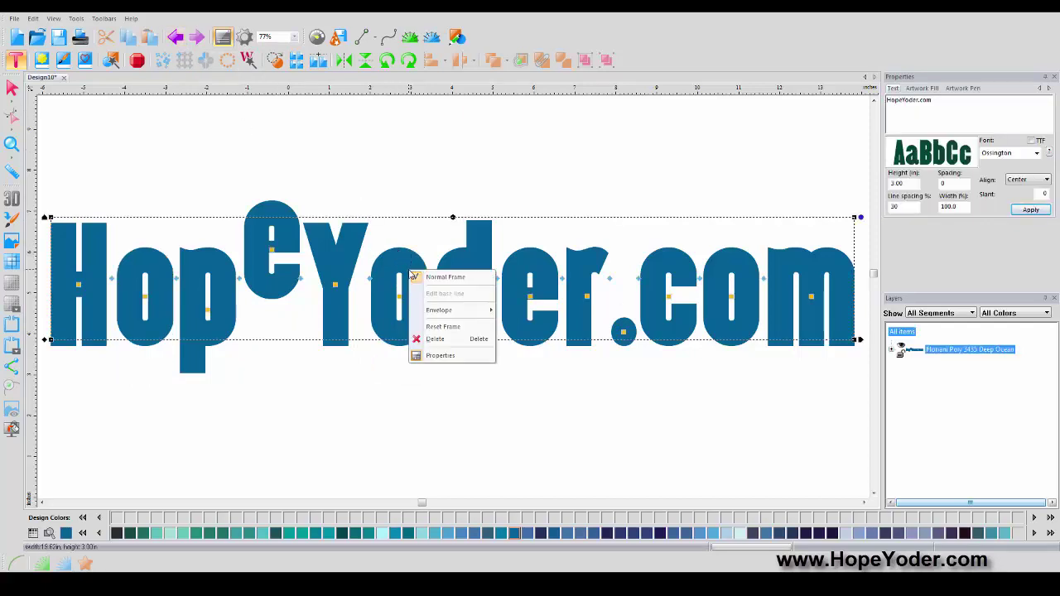
pyautogui.click(443, 328)
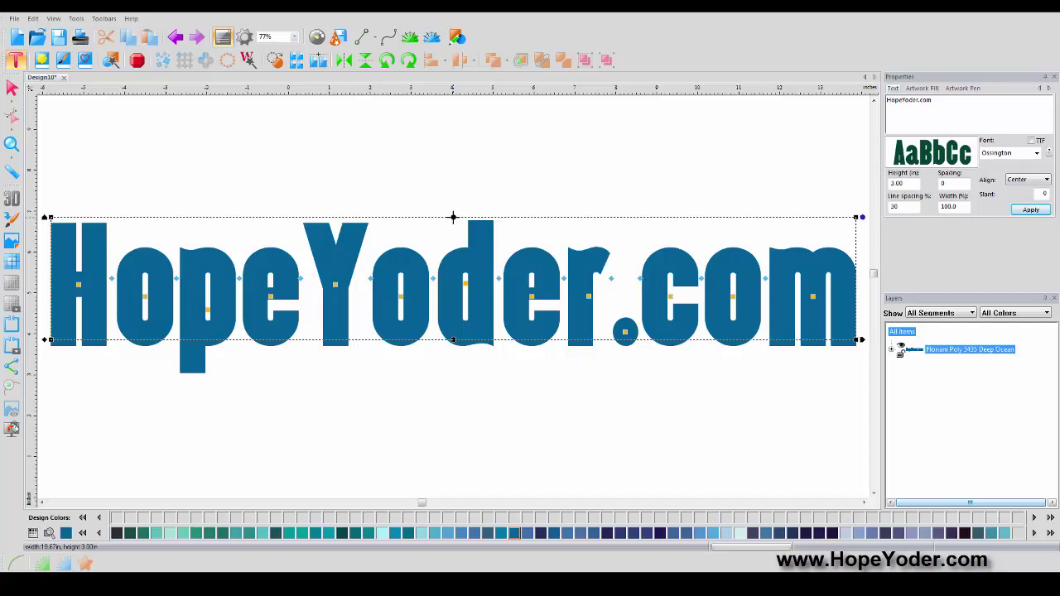
# Drag the envelope handles to arch the top up and bulge the bottom down, viewing at 25%.
pyautogui.moveTo(453, 217); pyautogui.dragTo(453, 123)
pyautogui.moveTo(456, 367); pyautogui.dragTo(453, 436)
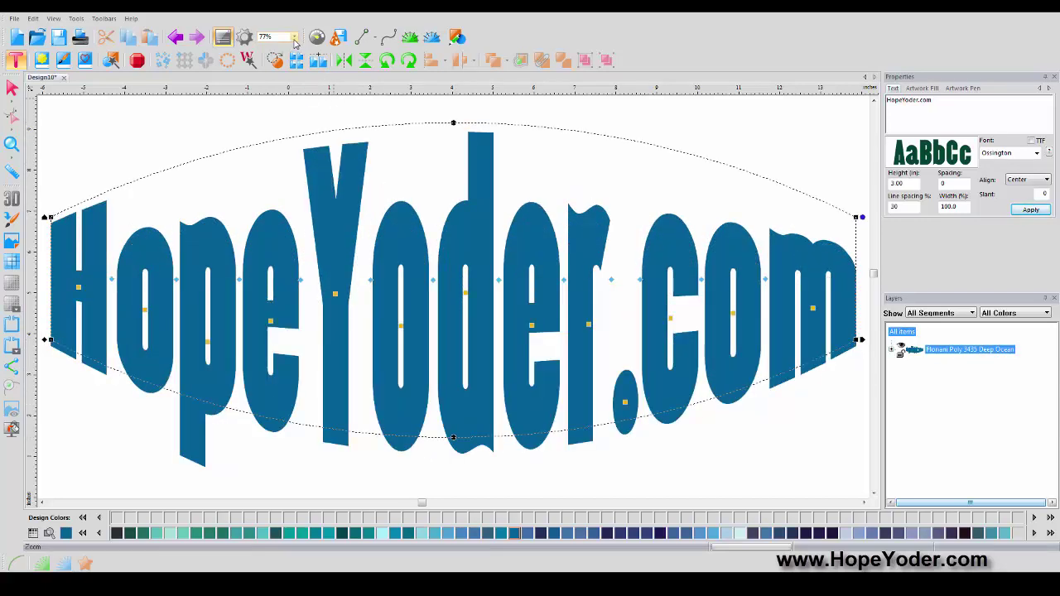
pyautogui.click(294, 37)
pyautogui.click(267, 89)
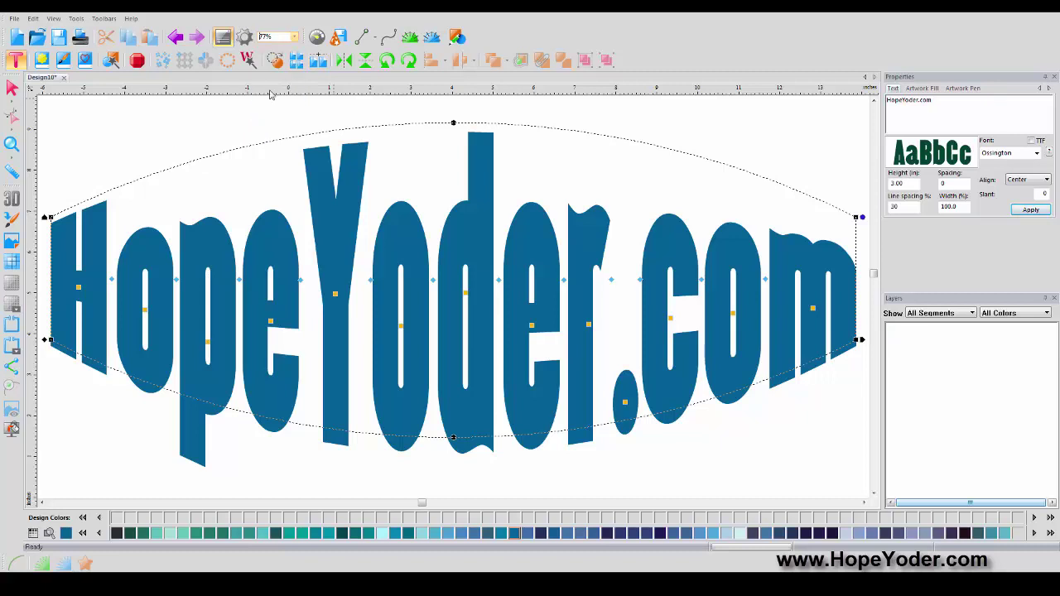
pyautogui.moveTo(453, 240); pyautogui.dragTo(453, 155)
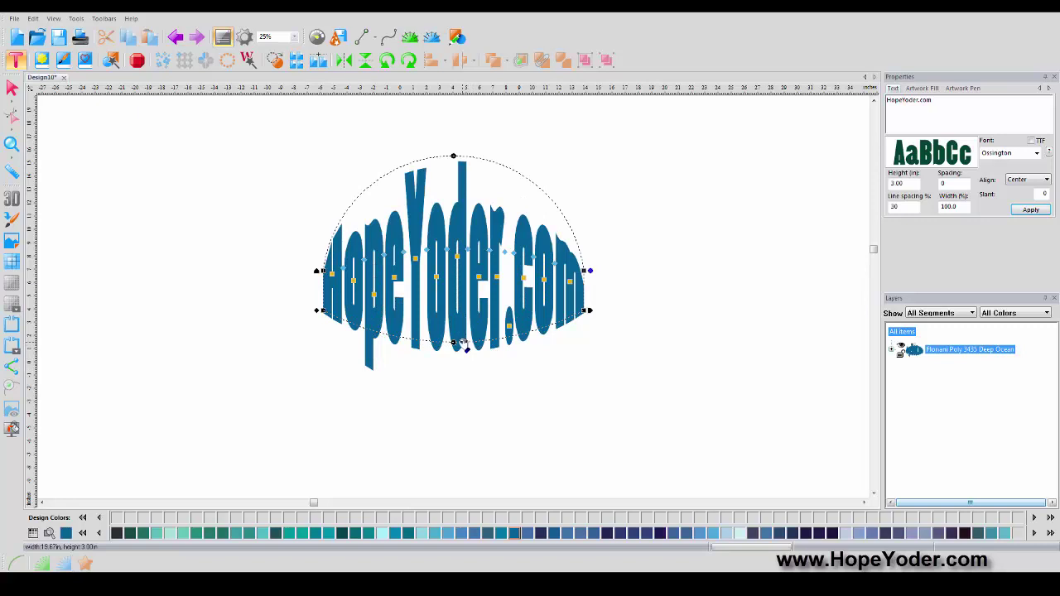
pyautogui.moveTo(453, 341); pyautogui.dragTo(453, 423)
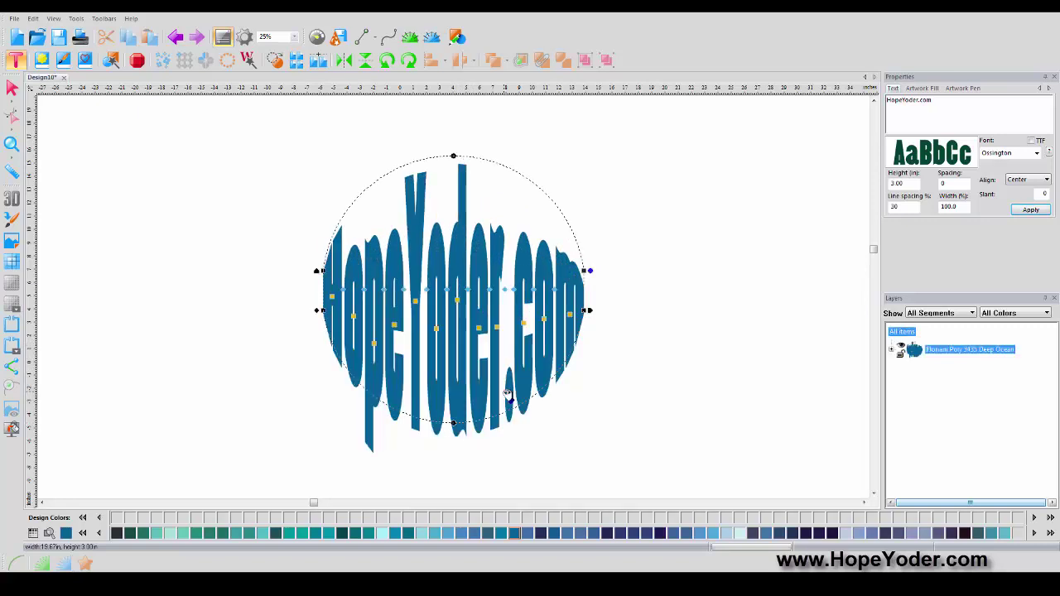
# Reset the text frame and apply the Pennant Left envelope.
pyautogui.rightClick(506, 392)
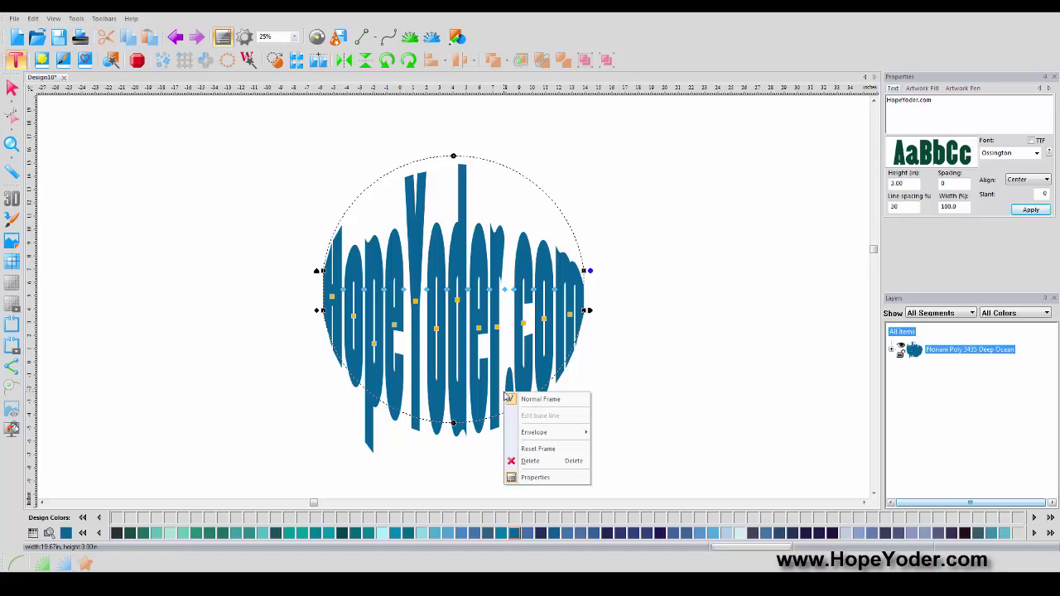
pyautogui.click(552, 457)
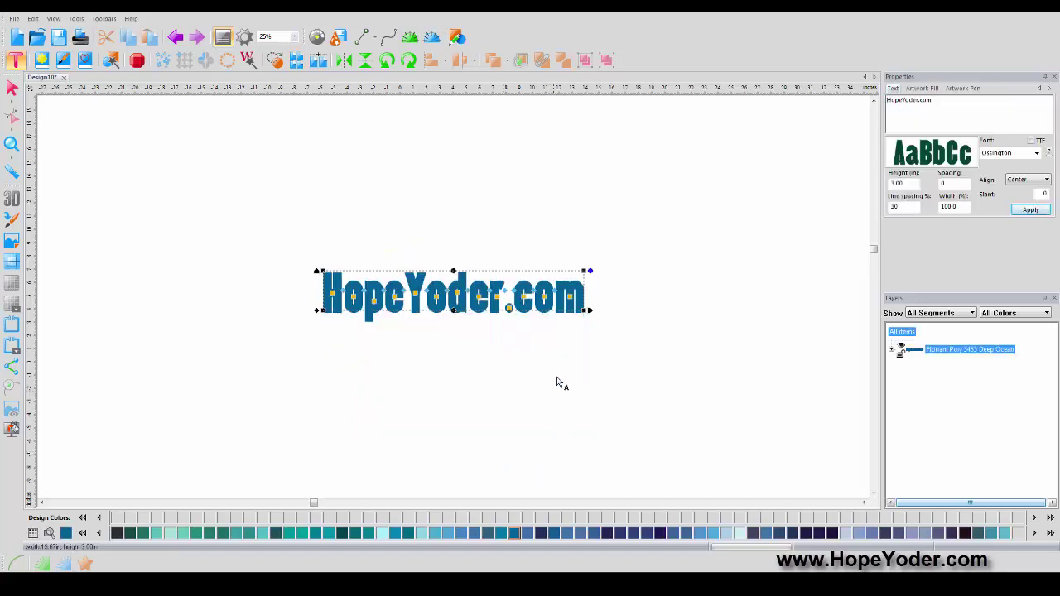
pyautogui.rightClick(496, 298)
pyautogui.moveTo(528, 340)
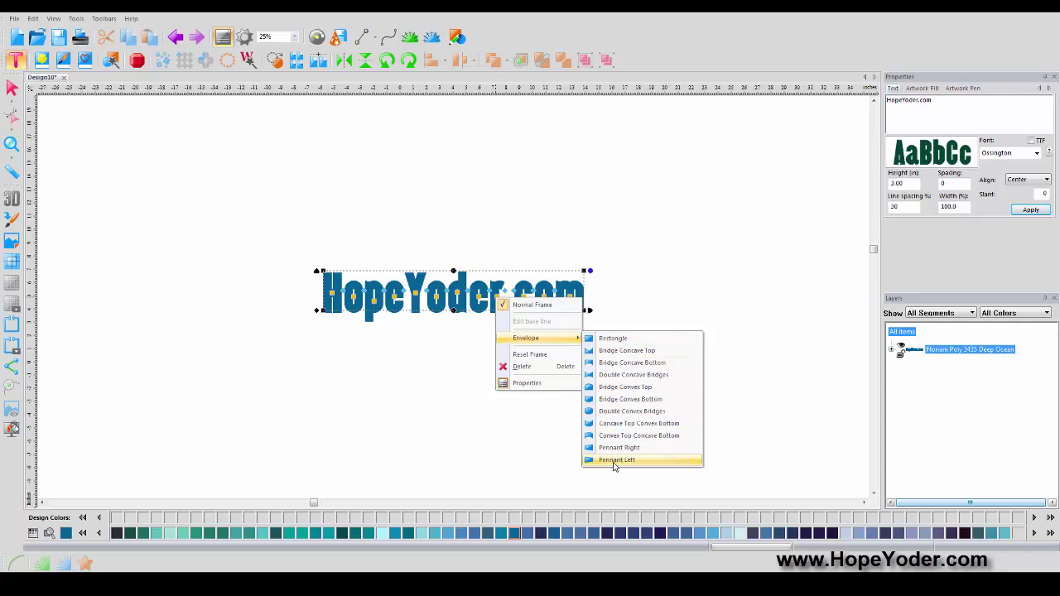
pyautogui.click(613, 460)
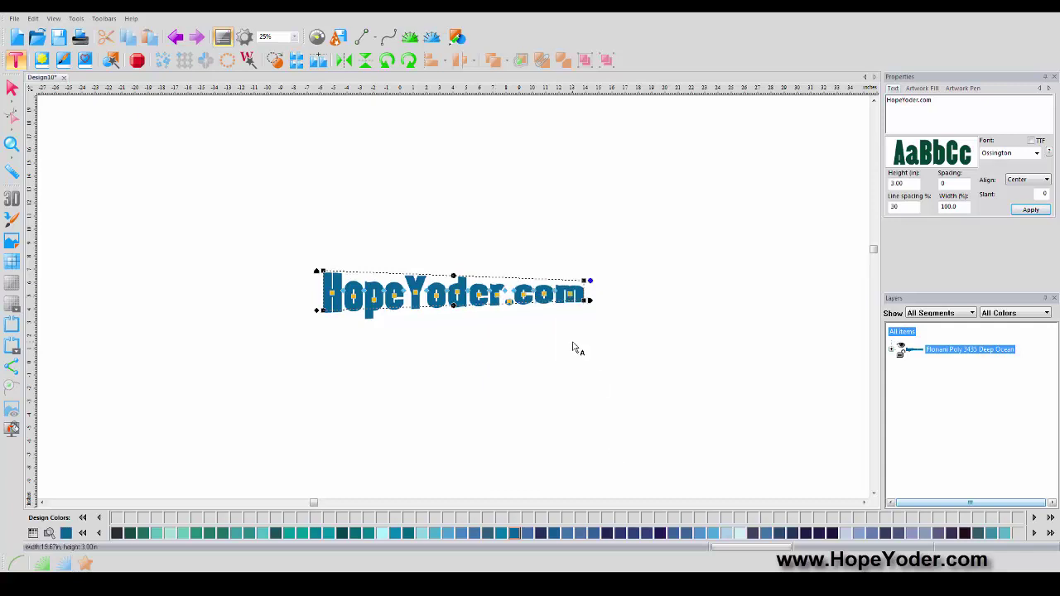
# Stretch the pennant's left end much taller, adjust the right end, and zoom in.
pyautogui.moveTo(323, 258); pyautogui.dragTo(325, 170)
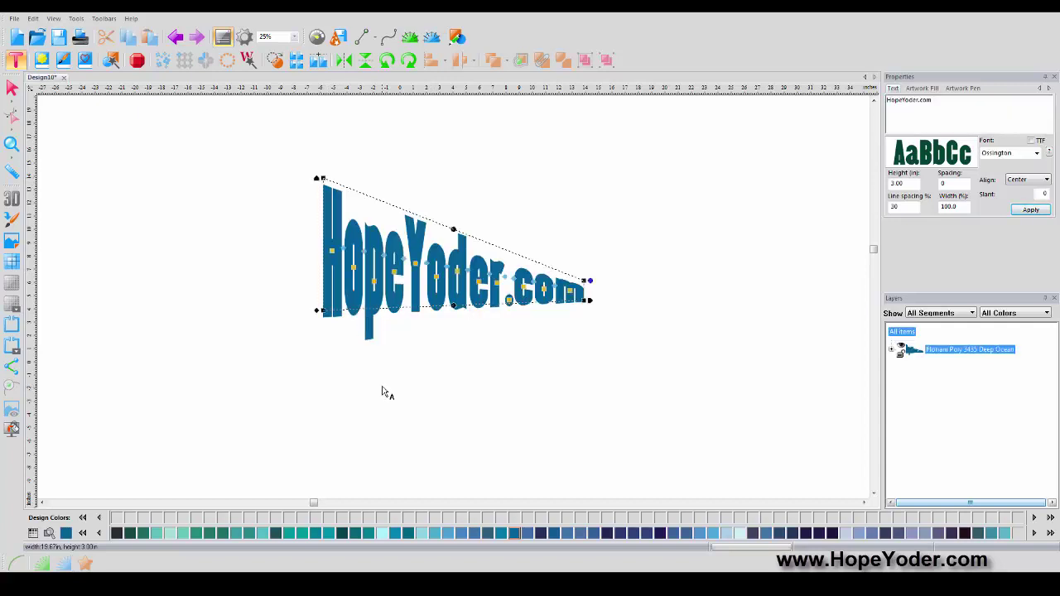
pyautogui.moveTo(590, 288); pyautogui.dragTo(587, 215)
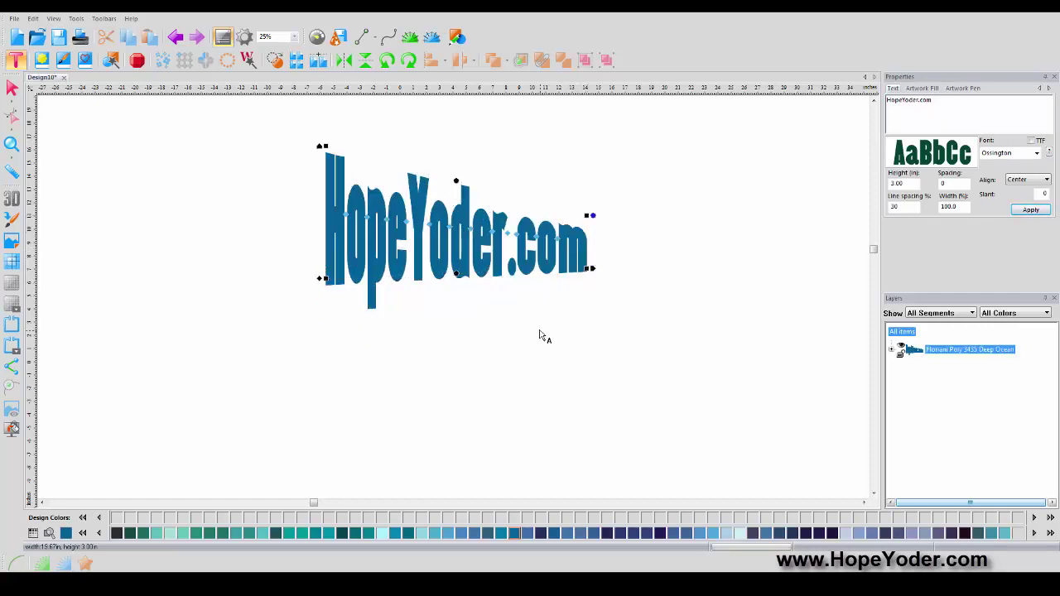
pyautogui.click(12, 143)
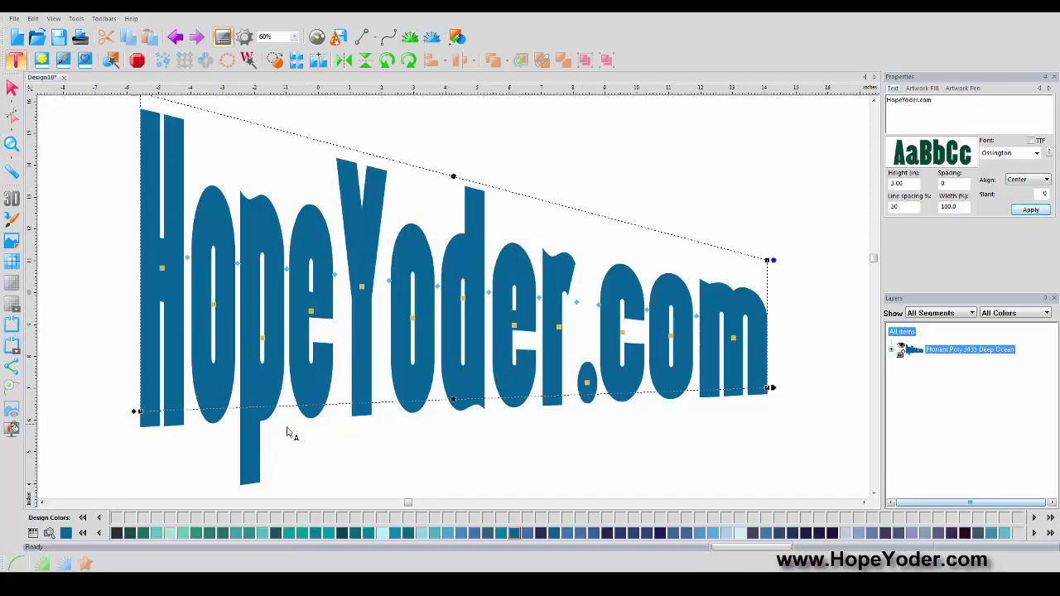
# Recolour the text Cascade, reset it to a flat frame, and move it higher.
pyautogui.click(290, 533)
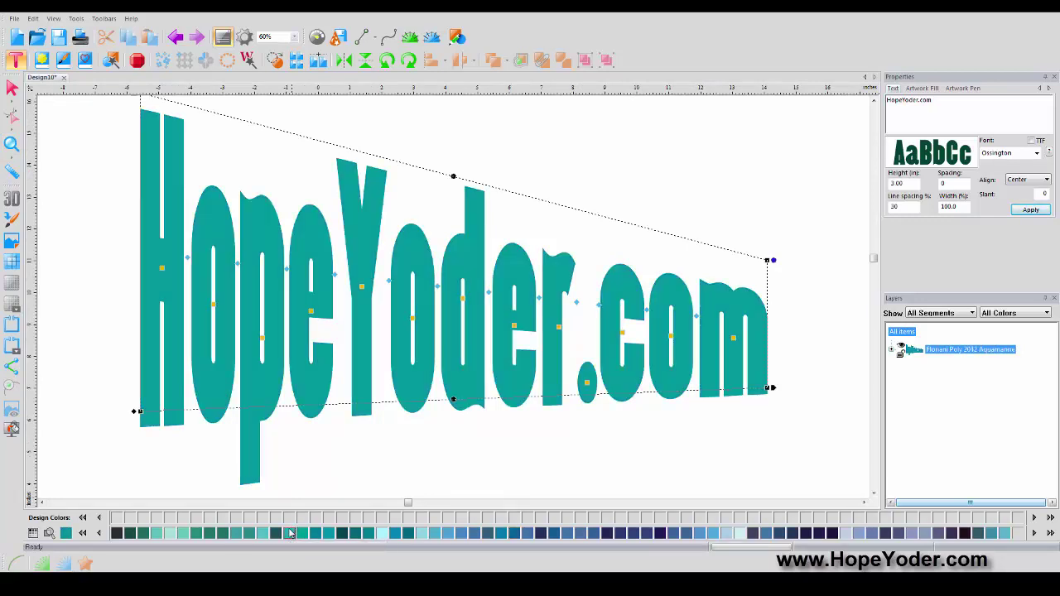
pyautogui.click(395, 532)
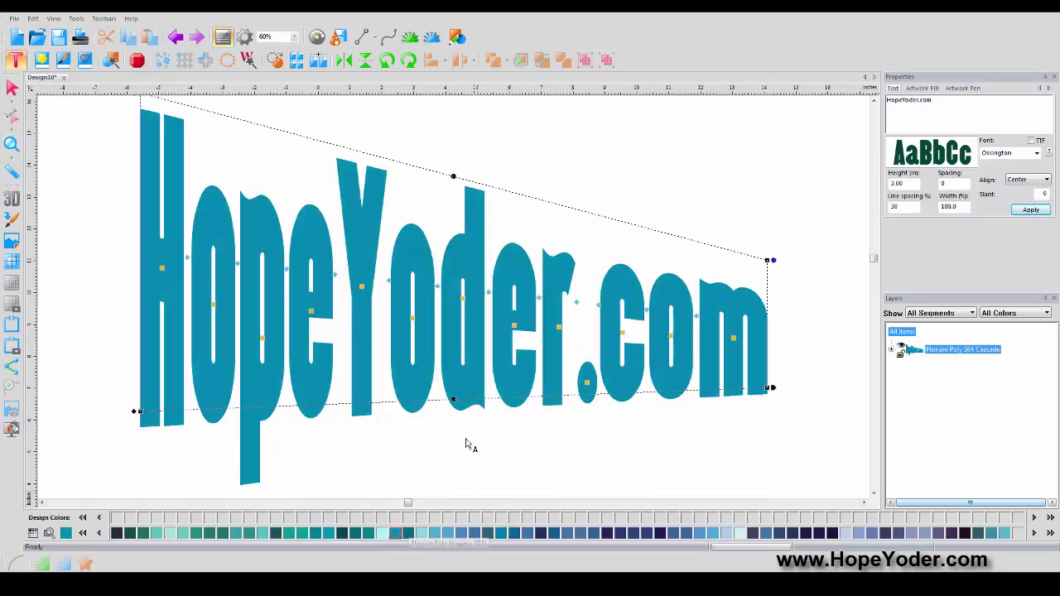
pyautogui.rightClick(349, 229)
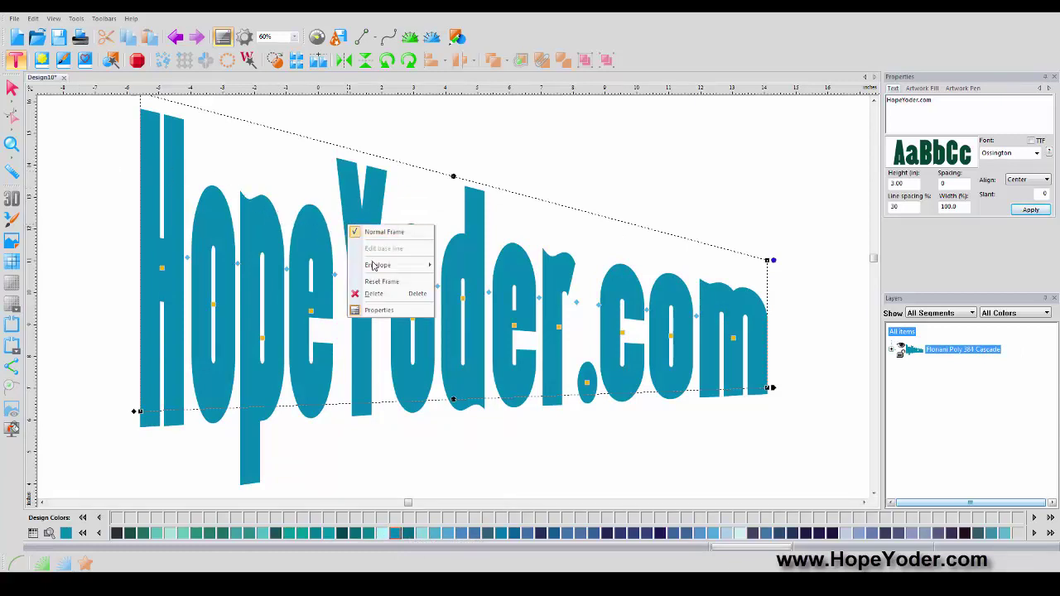
pyautogui.click(378, 284)
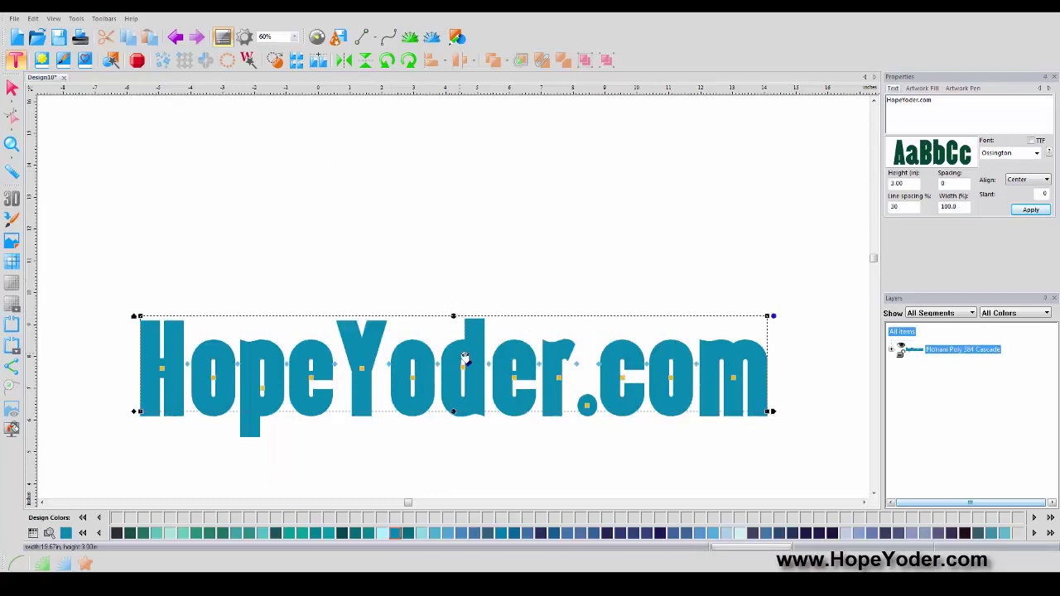
pyautogui.moveTo(467, 356); pyautogui.dragTo(454, 286)
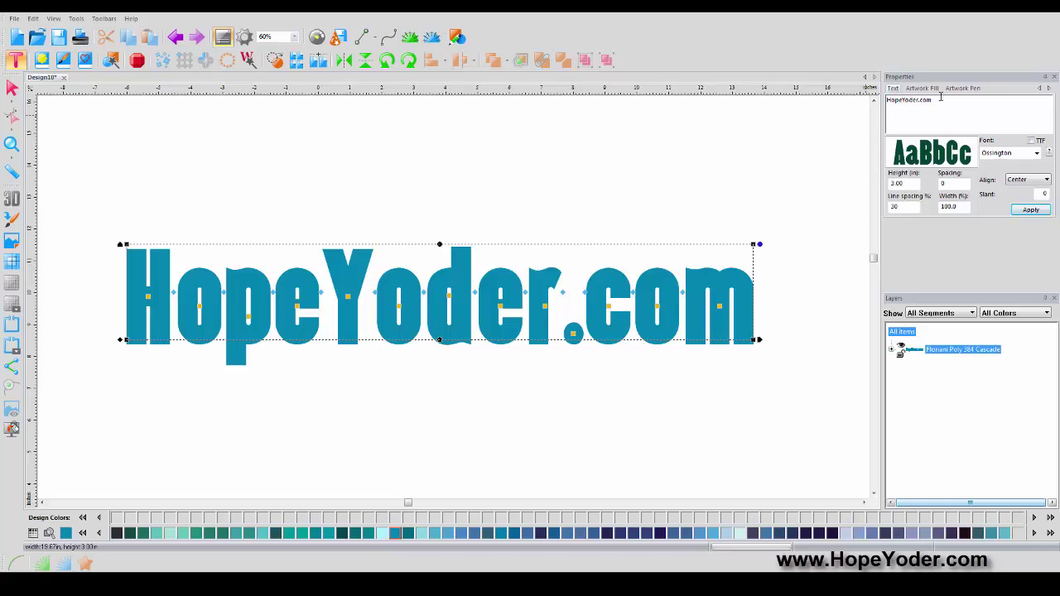
pyautogui.moveTo(928, 99); pyautogui.dragTo(874, 101)
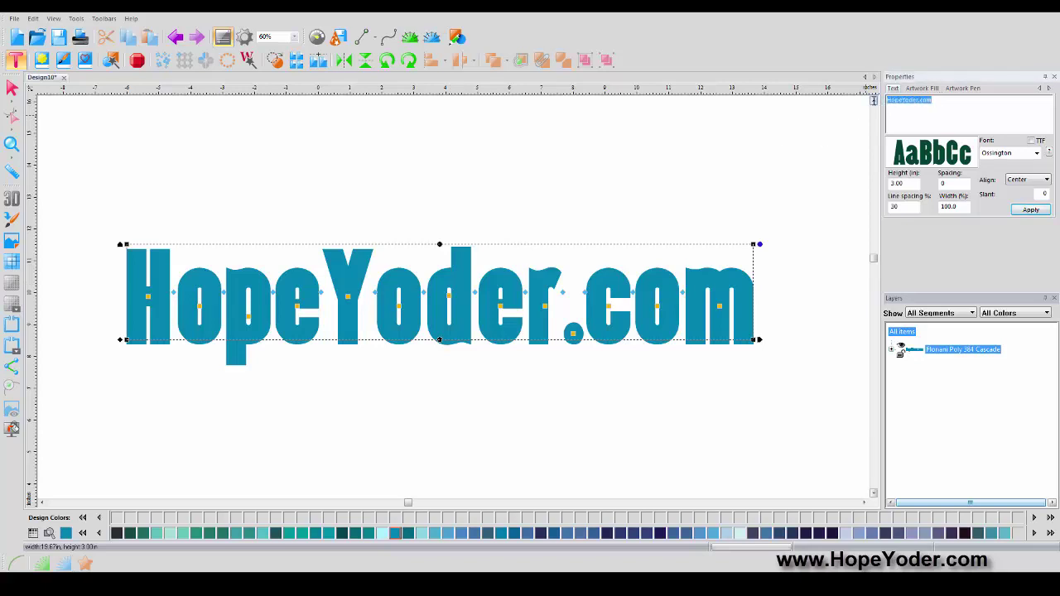
# Change the lettering to 'ABC', then view it at 200% and 100% zoom.
pyautogui.write('ABC')
pyautogui.click(1030, 209)
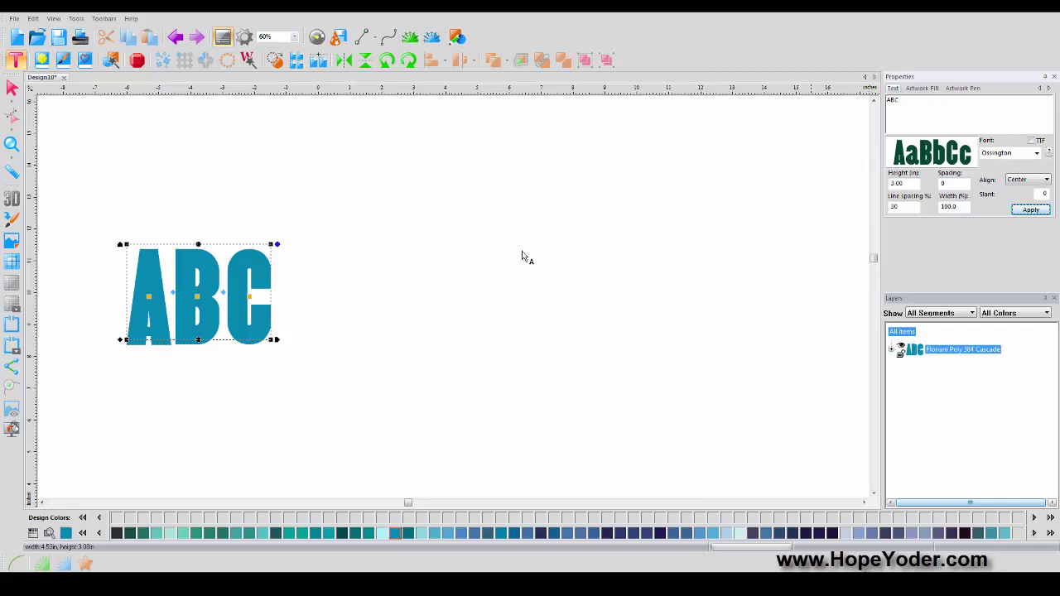
pyautogui.click(13, 146)
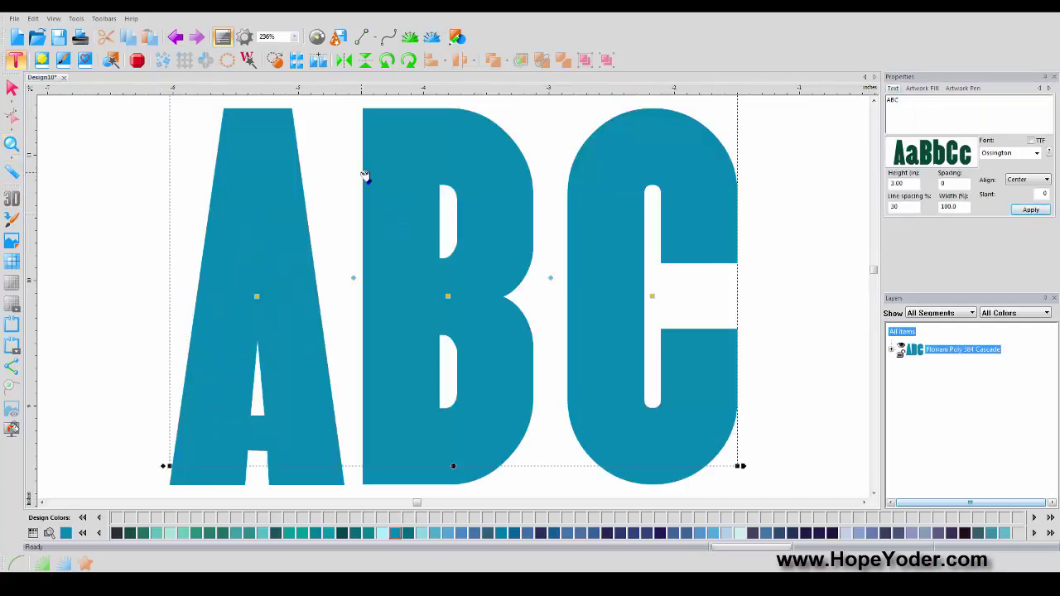
pyautogui.click(294, 38)
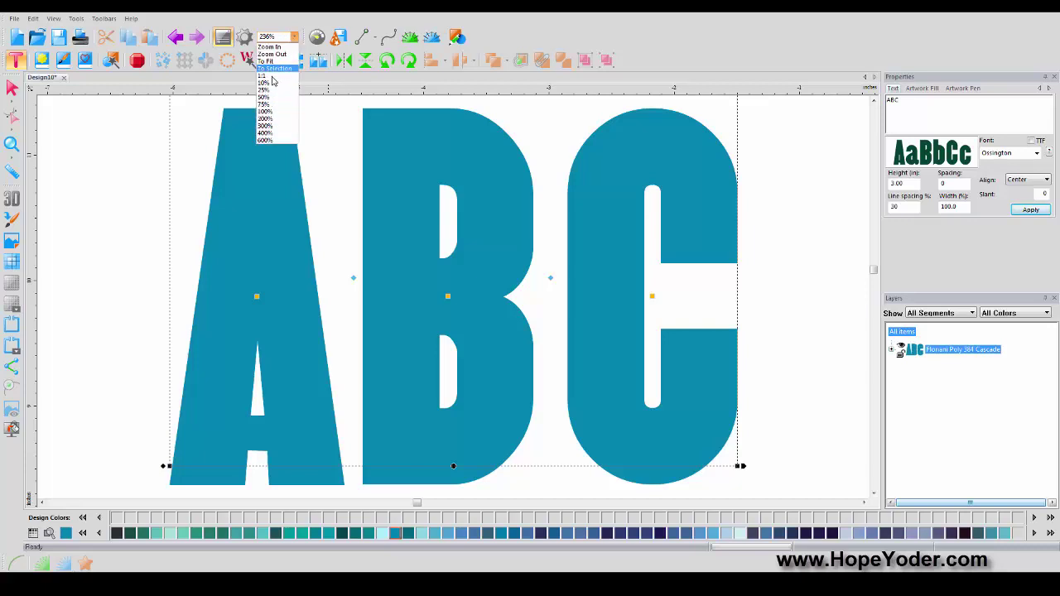
pyautogui.click(267, 118)
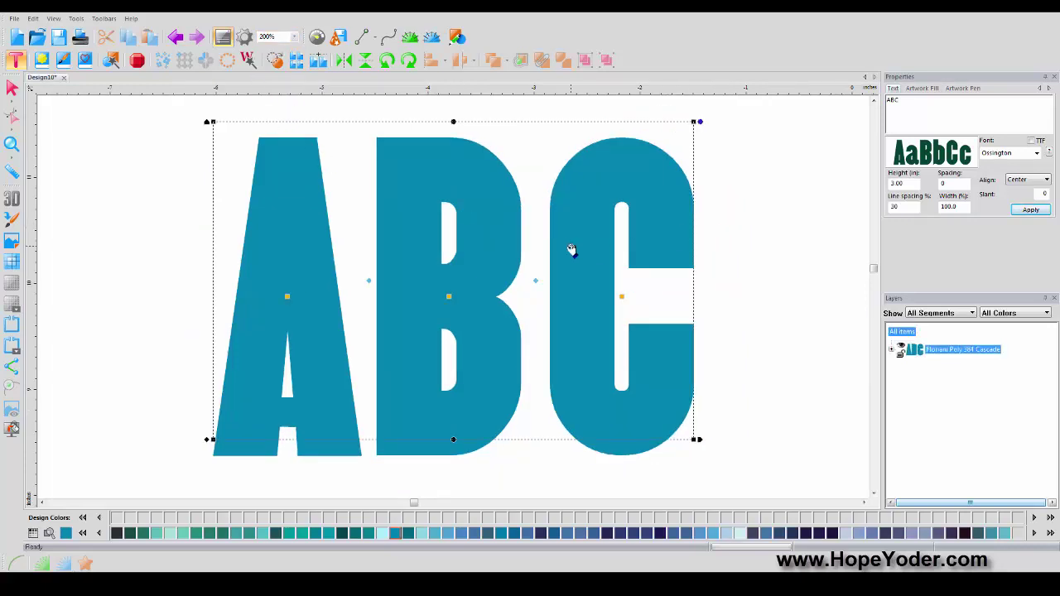
pyautogui.click(294, 39)
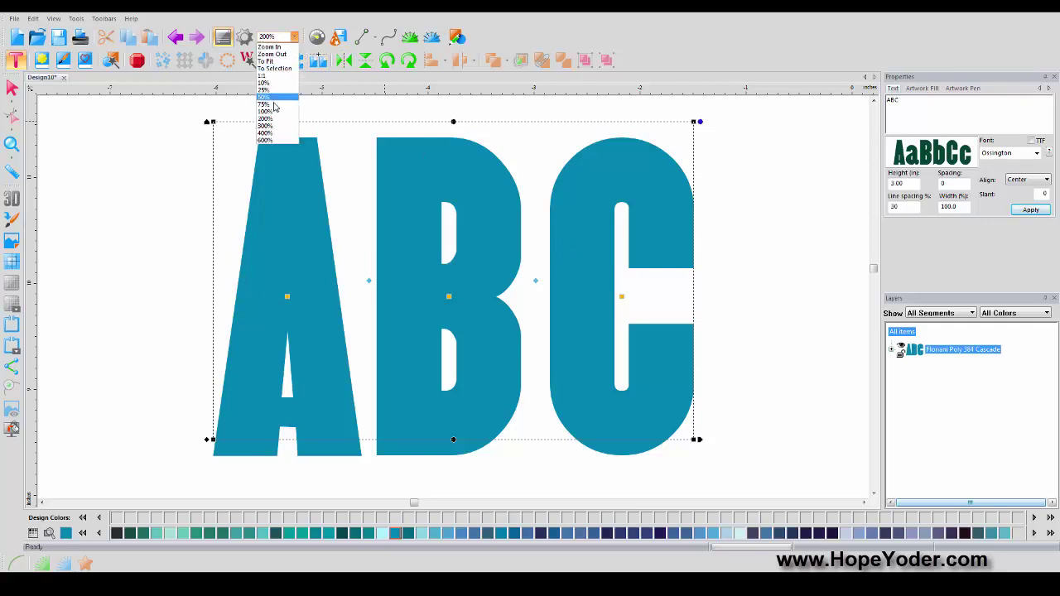
pyautogui.click(275, 106)
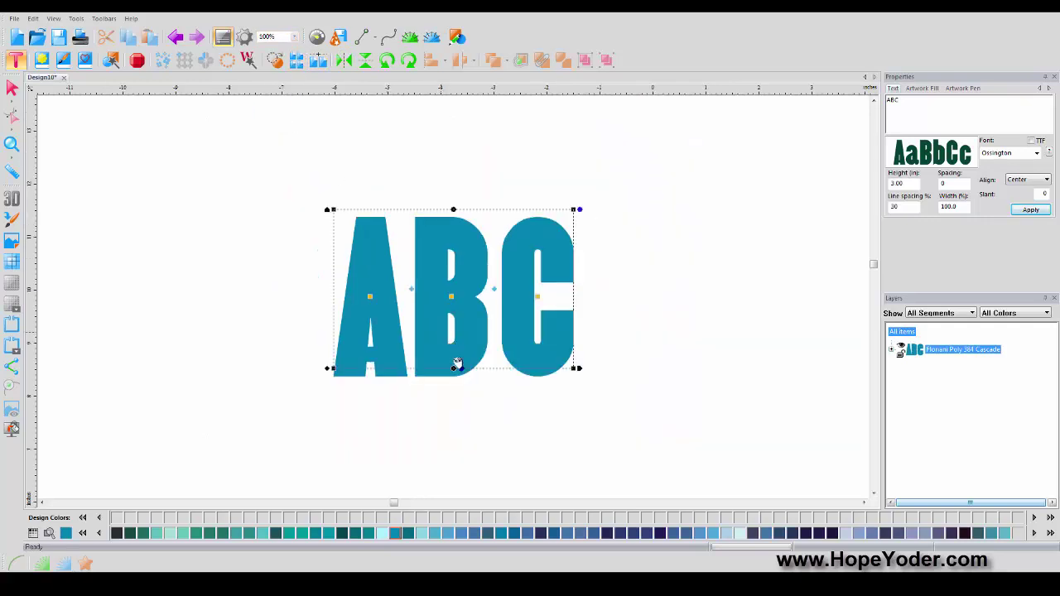
# Bulge the bottom and arch the top of ABC, then reselect the whole text.
pyautogui.moveTo(454, 369); pyautogui.dragTo(454, 424)
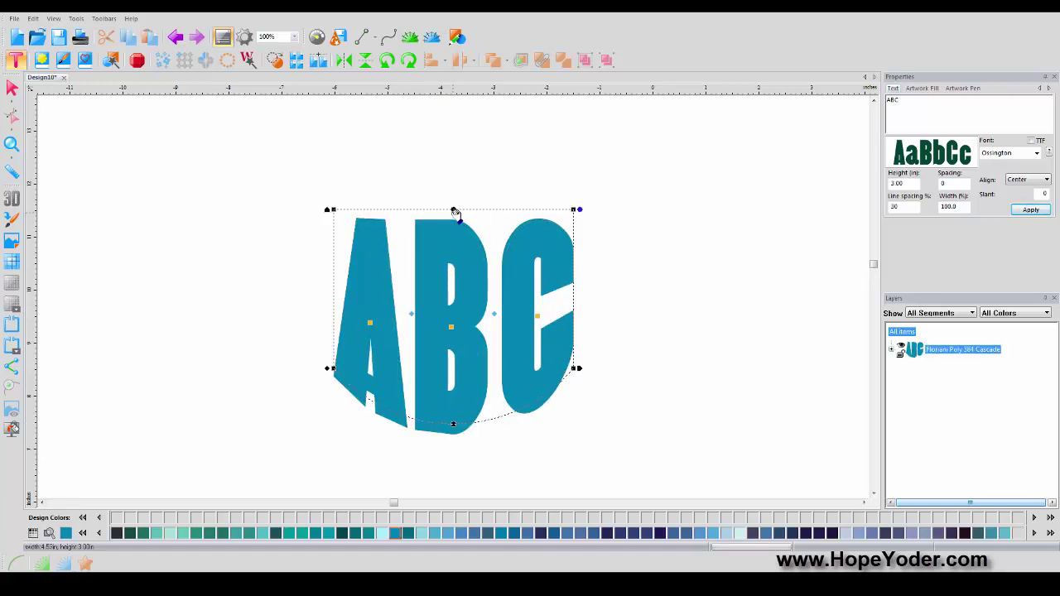
pyautogui.moveTo(452, 209); pyautogui.dragTo(454, 142)
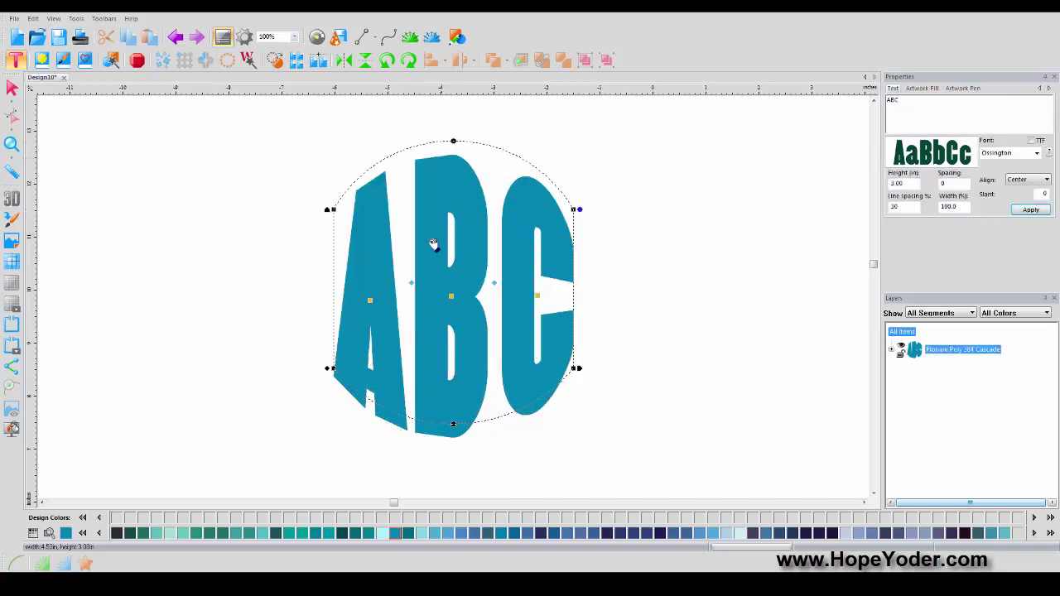
pyautogui.click(370, 299)
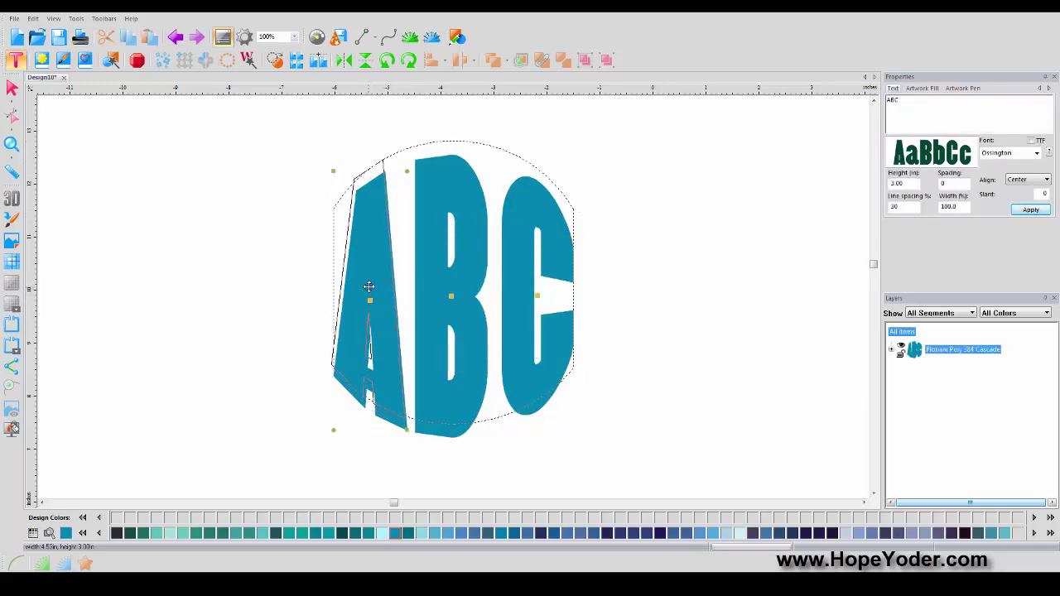
pyautogui.click(520, 280)
# Nudge ABC up and reset its frame to remove the envelope warp.
pyautogui.press('Up')
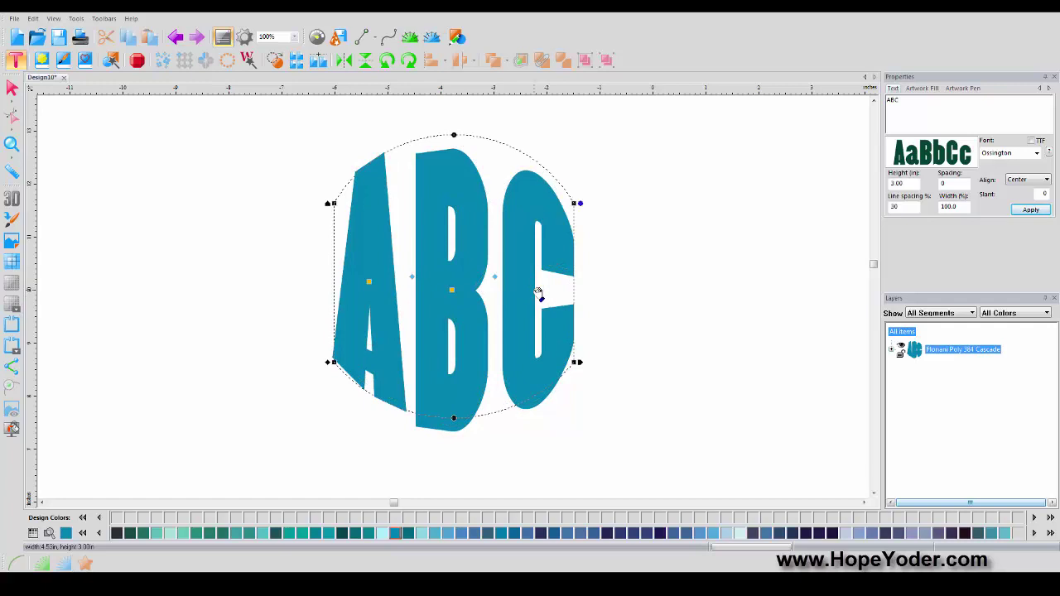
pyautogui.rightClick(539, 291)
pyautogui.click(575, 353)
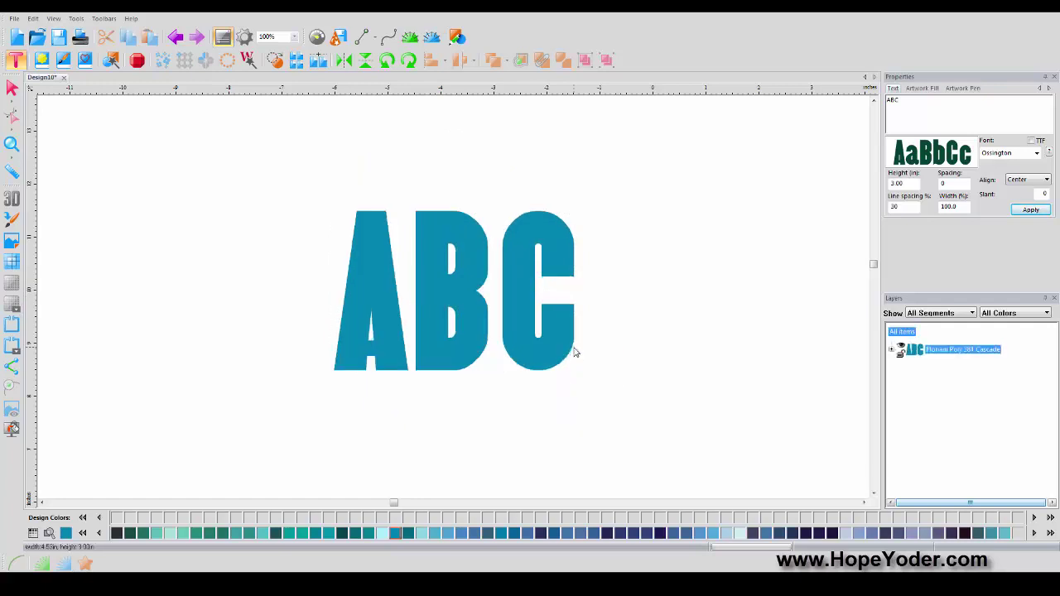
pyautogui.rightClick(519, 264)
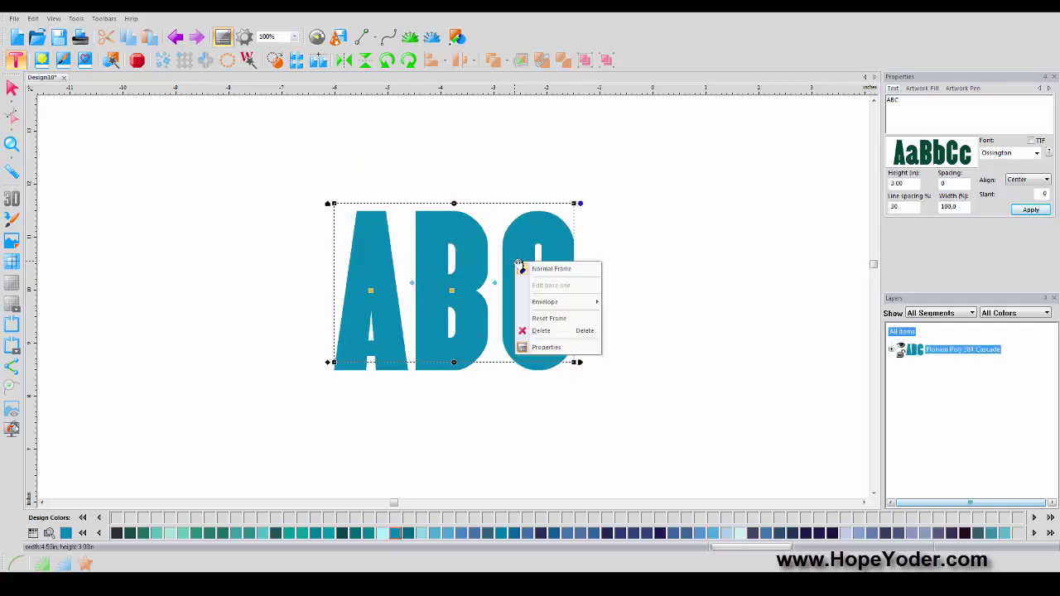
pyautogui.moveTo(548, 307)
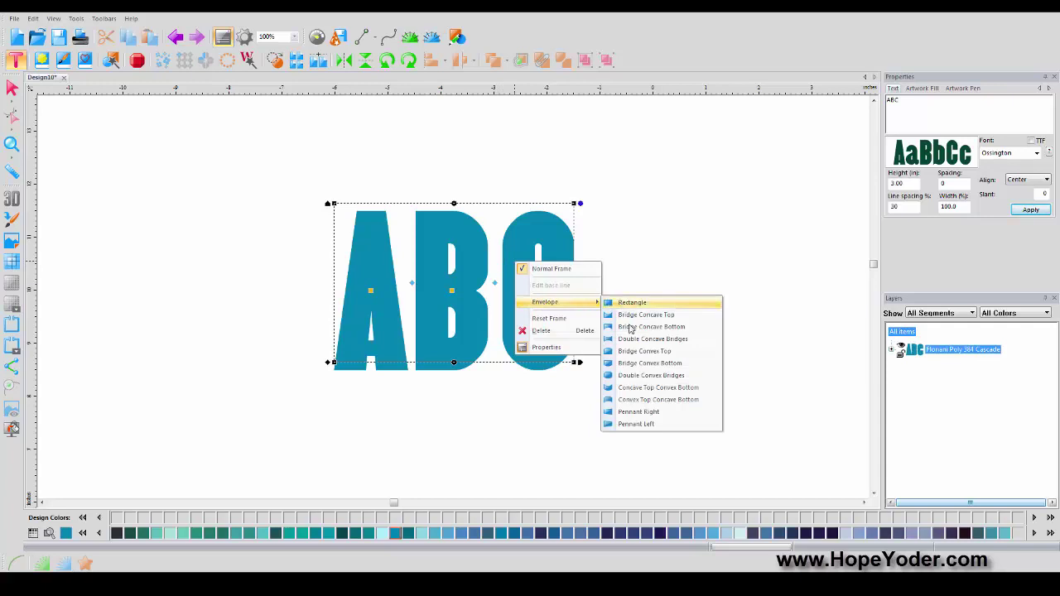
pyautogui.click(638, 375)
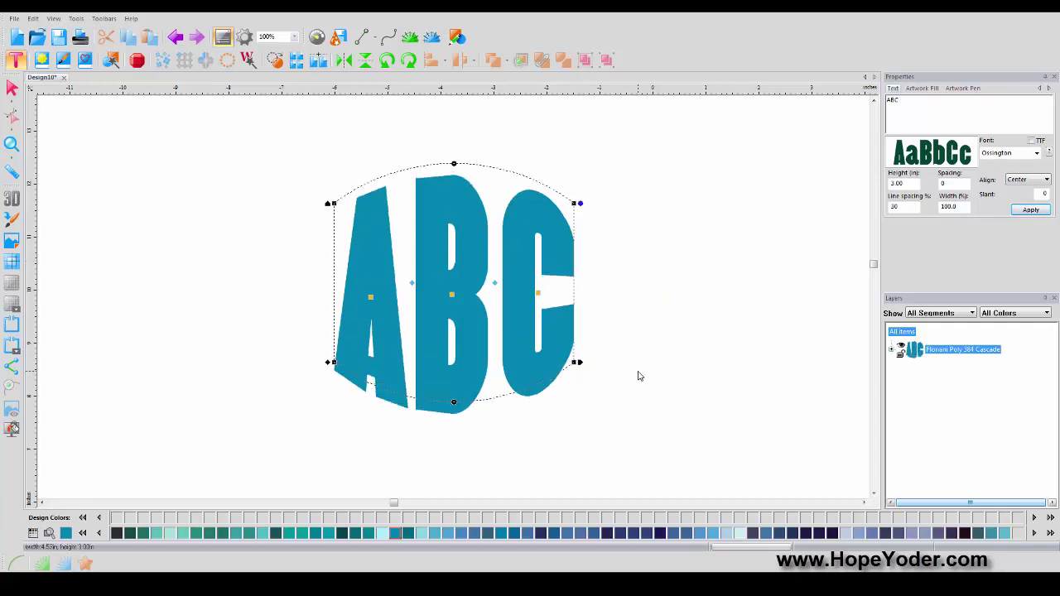
pyautogui.moveTo(454, 403); pyautogui.dragTo(454, 432)
pyautogui.moveTo(454, 163); pyautogui.dragTo(453, 141)
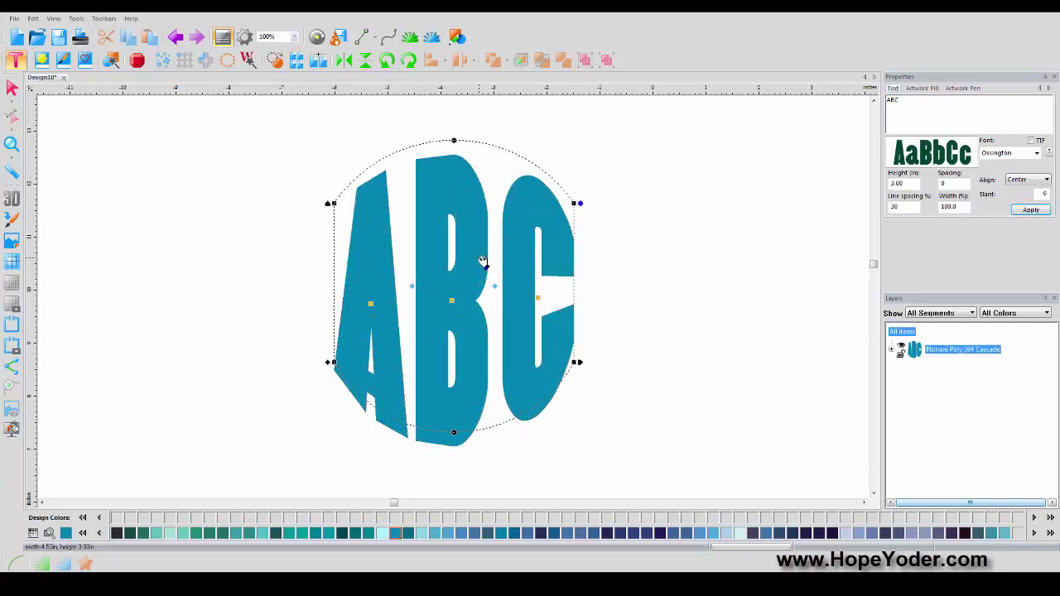
pyautogui.rightClick(479, 257)
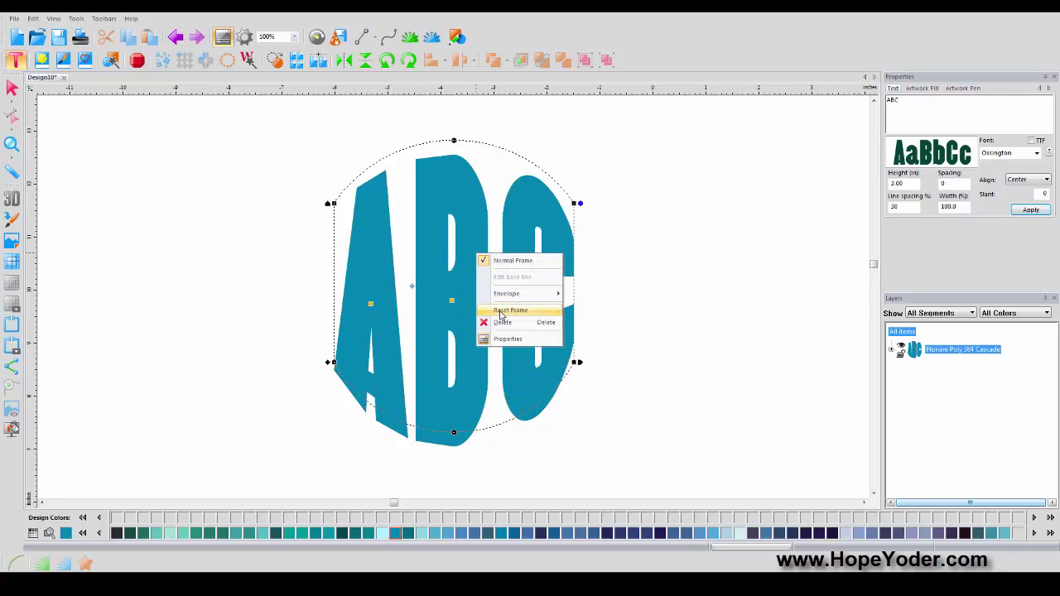
pyautogui.click(500, 312)
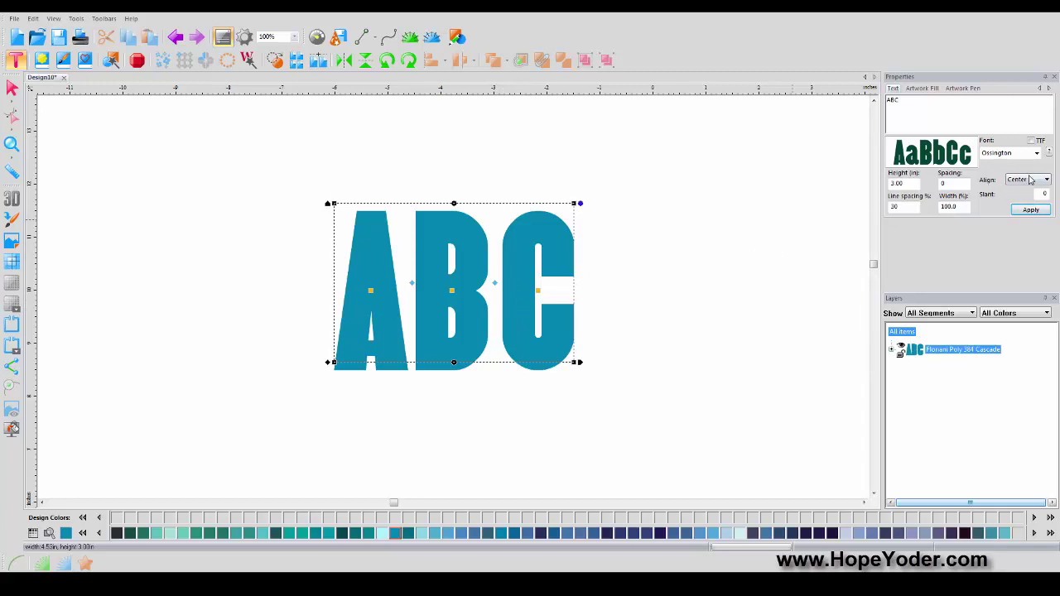
# Set ABC's artwork fill style to Pattern using Grey Herring Bone.
pyautogui.click(931, 92)
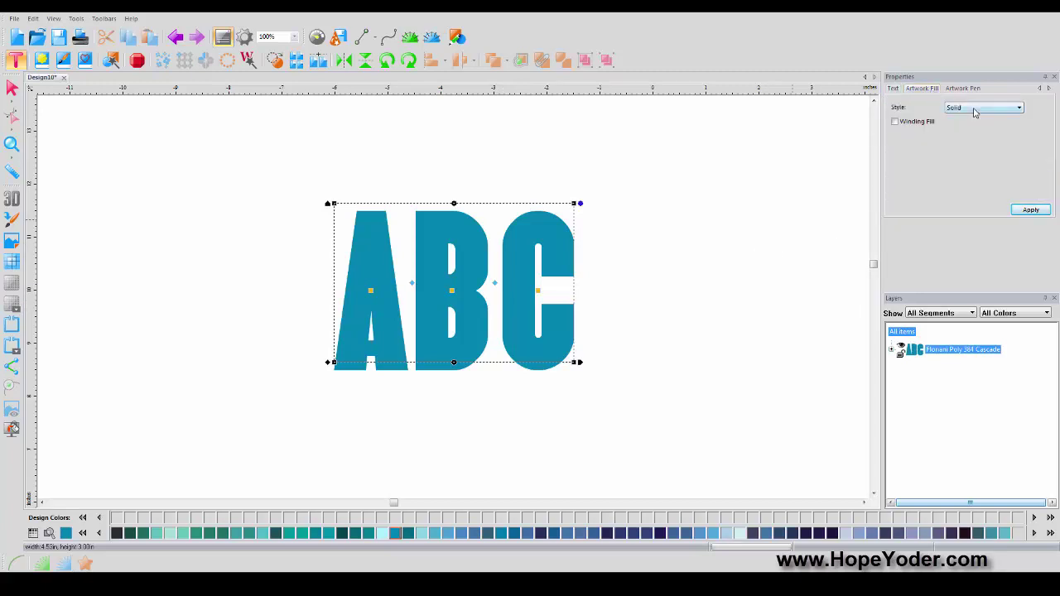
pyautogui.click(1020, 110)
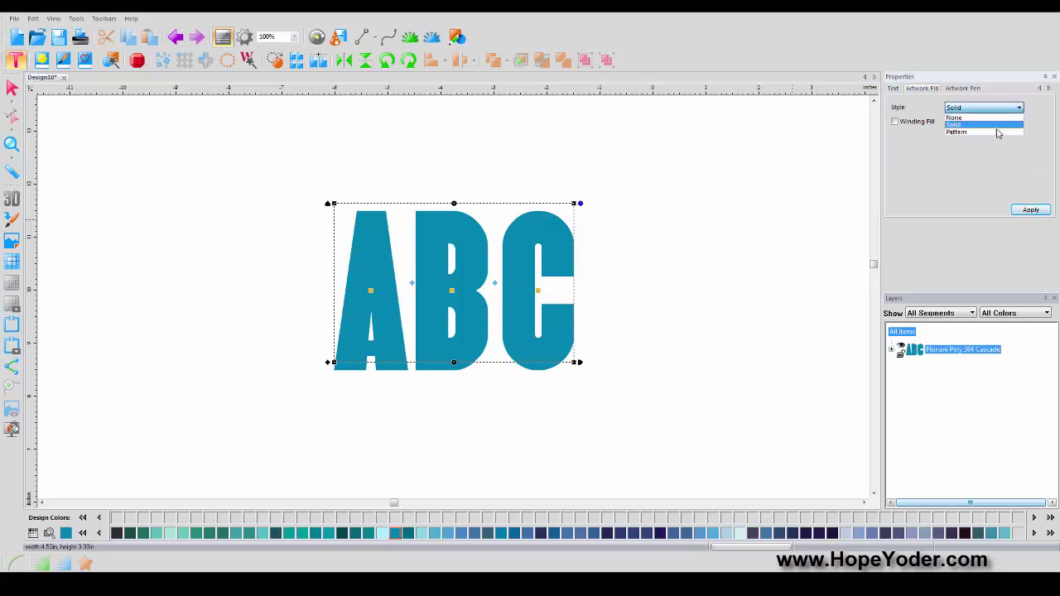
pyautogui.click(996, 132)
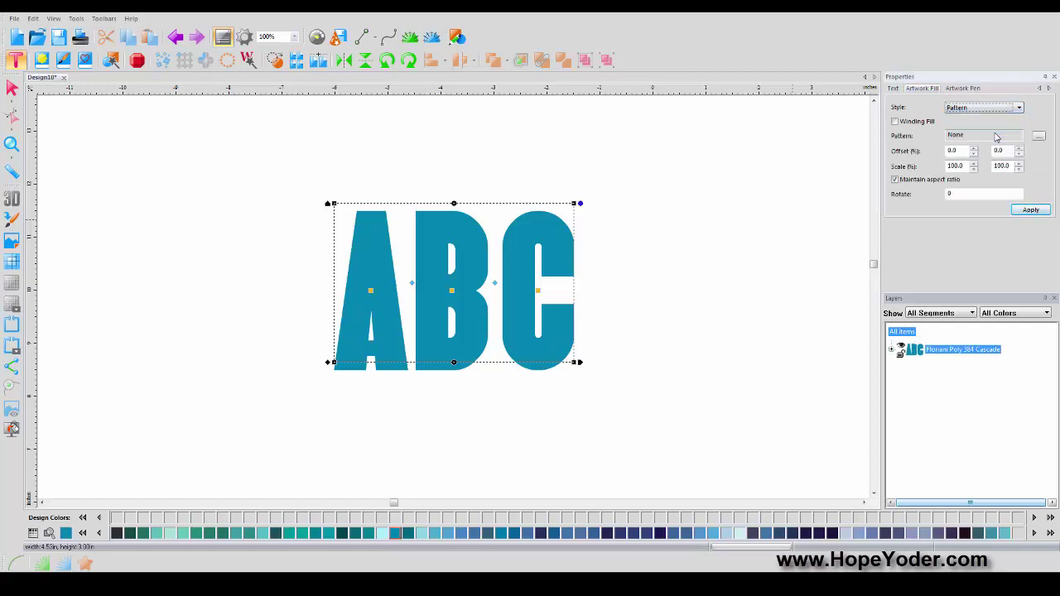
pyautogui.click(1039, 137)
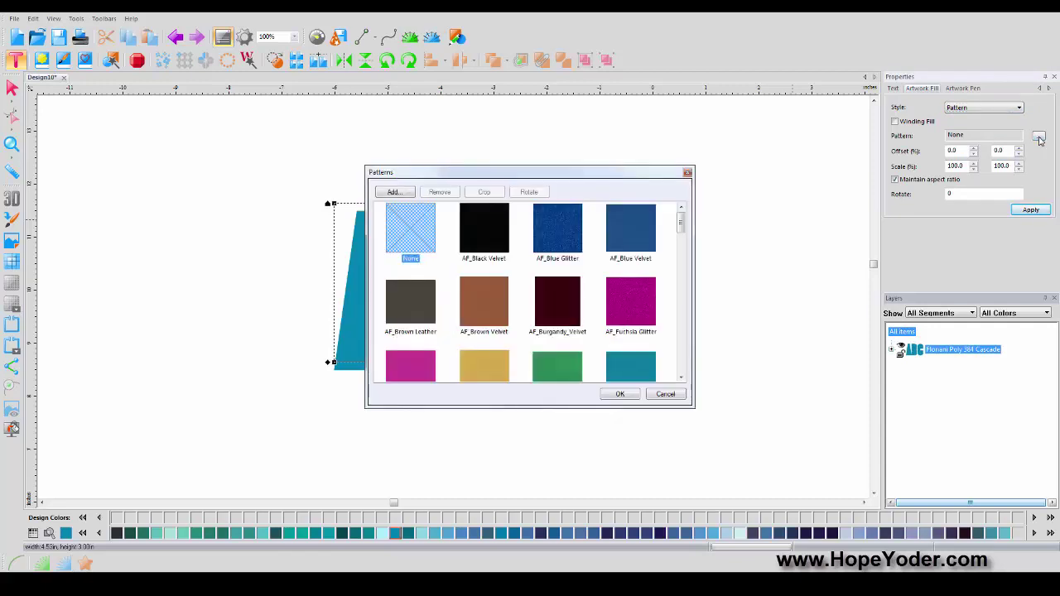
pyautogui.moveTo(681, 220); pyautogui.dragTo(680, 336)
pyautogui.click(410, 241)
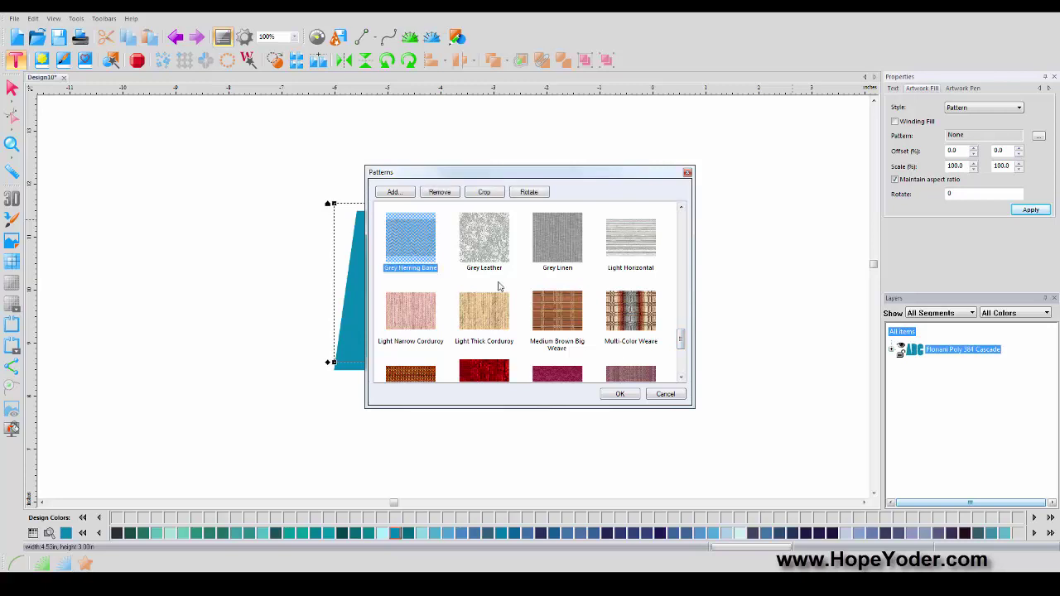
pyautogui.click(613, 395)
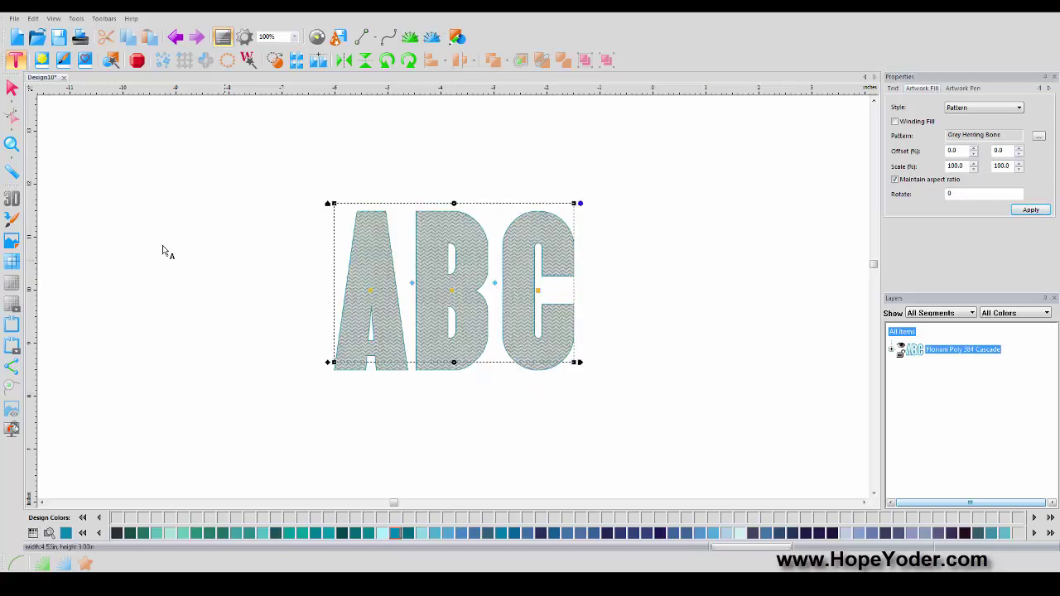
# Zoom in on ABC and import the CAMO Vinyl image from the Desktop as a pattern.
pyautogui.click(11, 147)
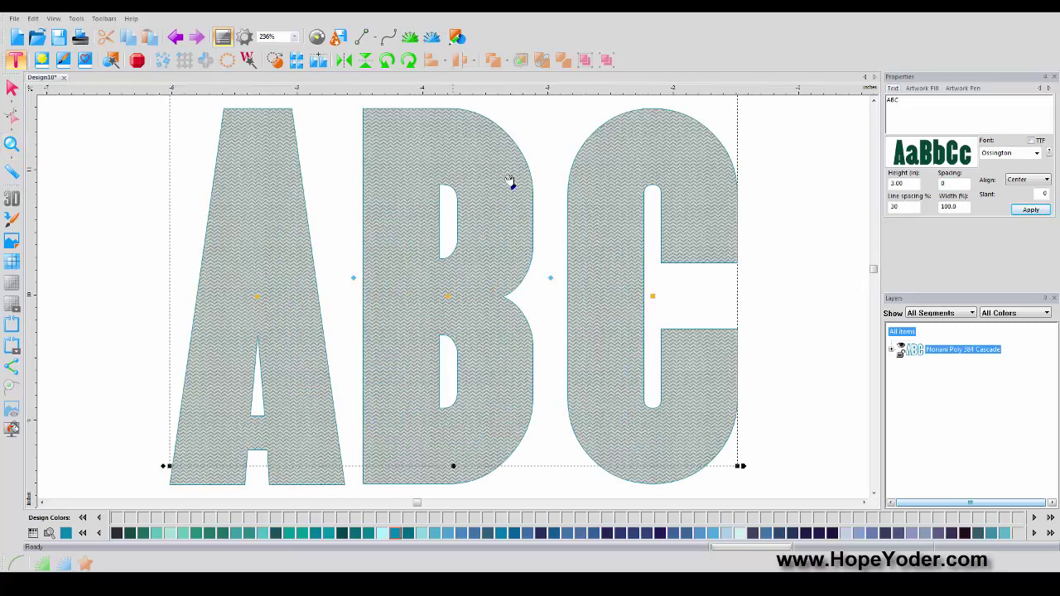
pyautogui.click(924, 89)
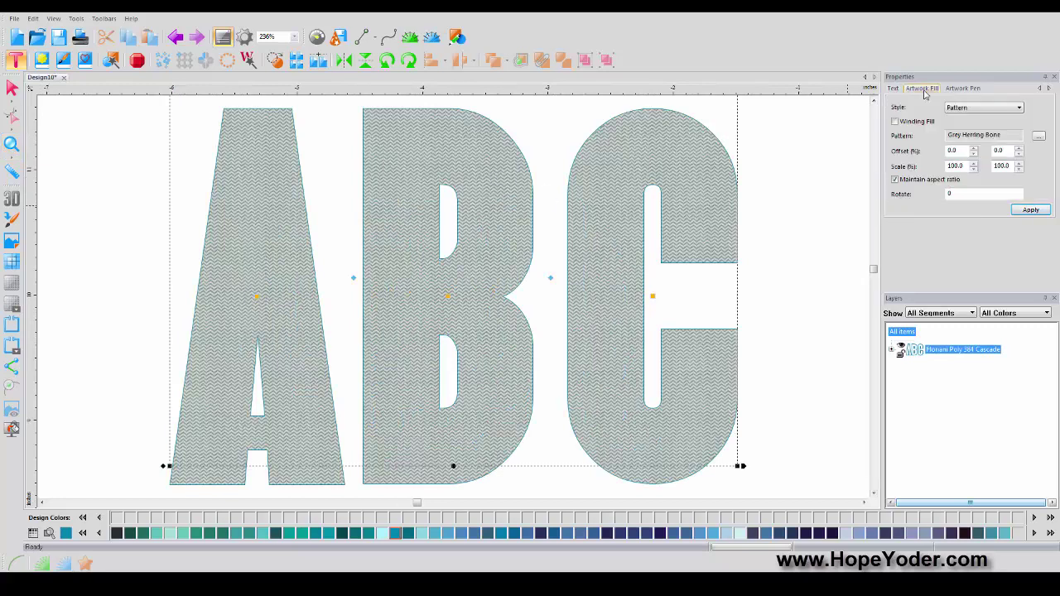
pyautogui.click(1040, 136)
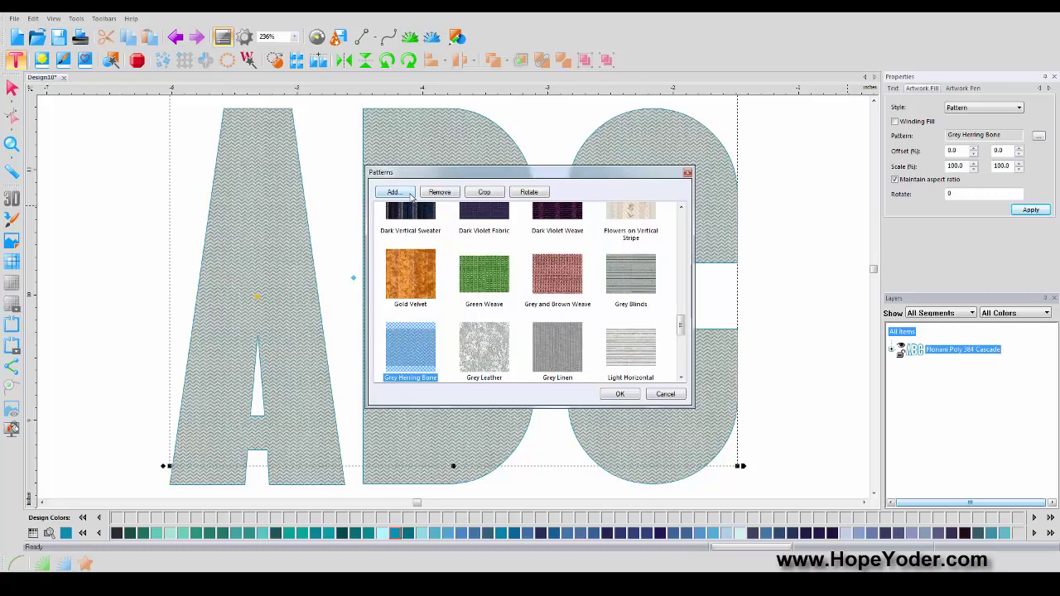
pyautogui.click(410, 194)
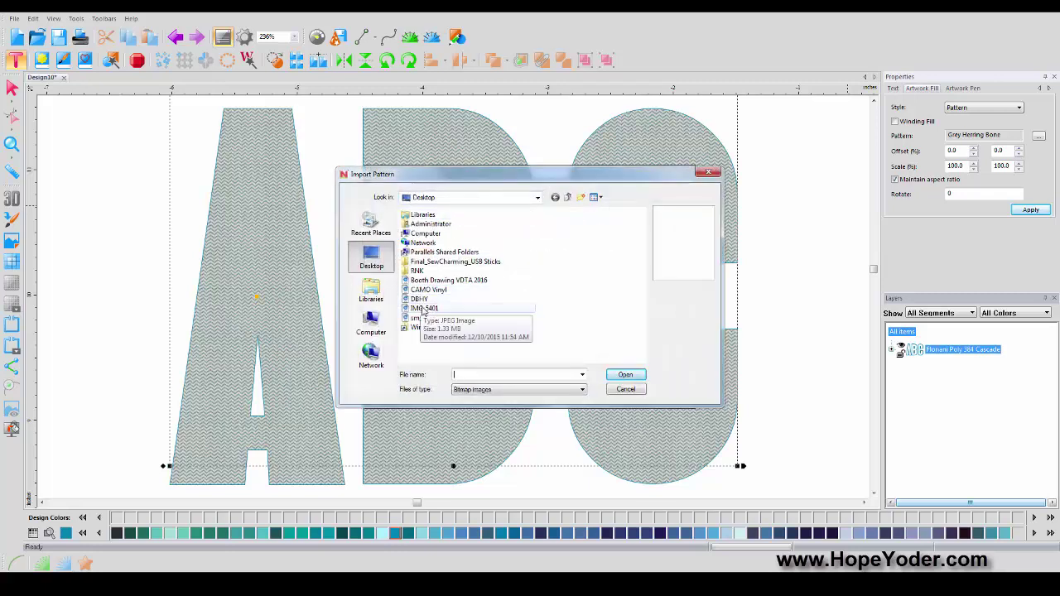
pyautogui.click(422, 291)
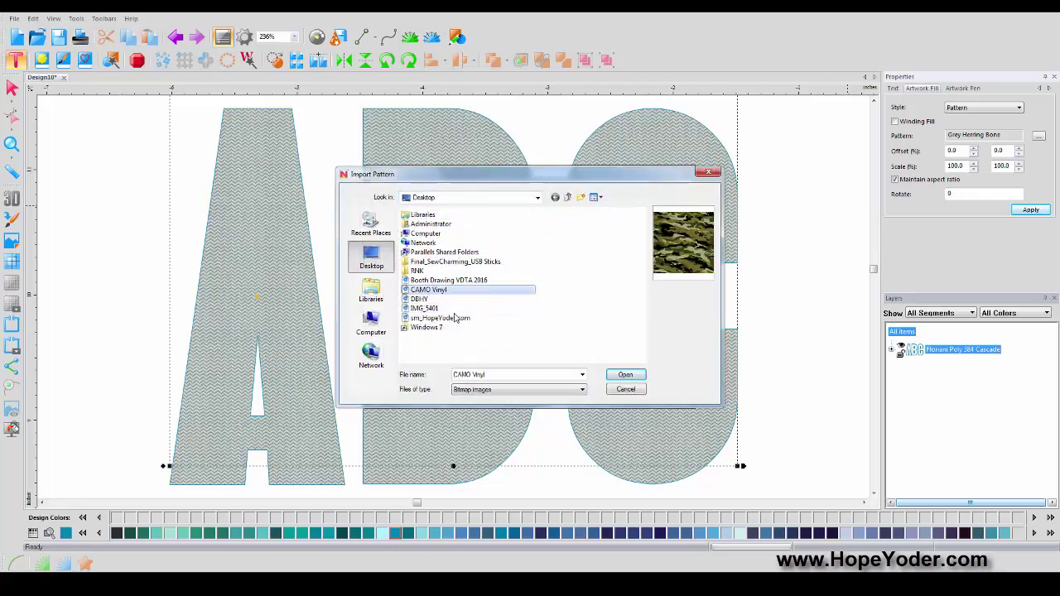
pyautogui.click(626, 377)
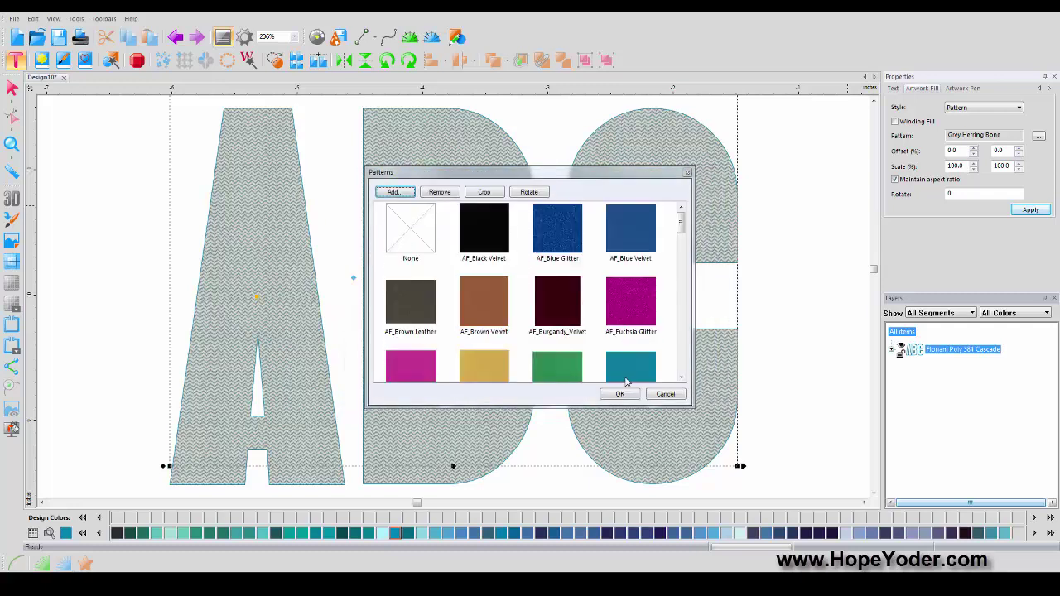
# Fill the ABC letters with the CAMO Vinyl swatch, replacing the grey herringbone texture.
pyautogui.moveTo(681, 221); pyautogui.dragTo(685, 307)
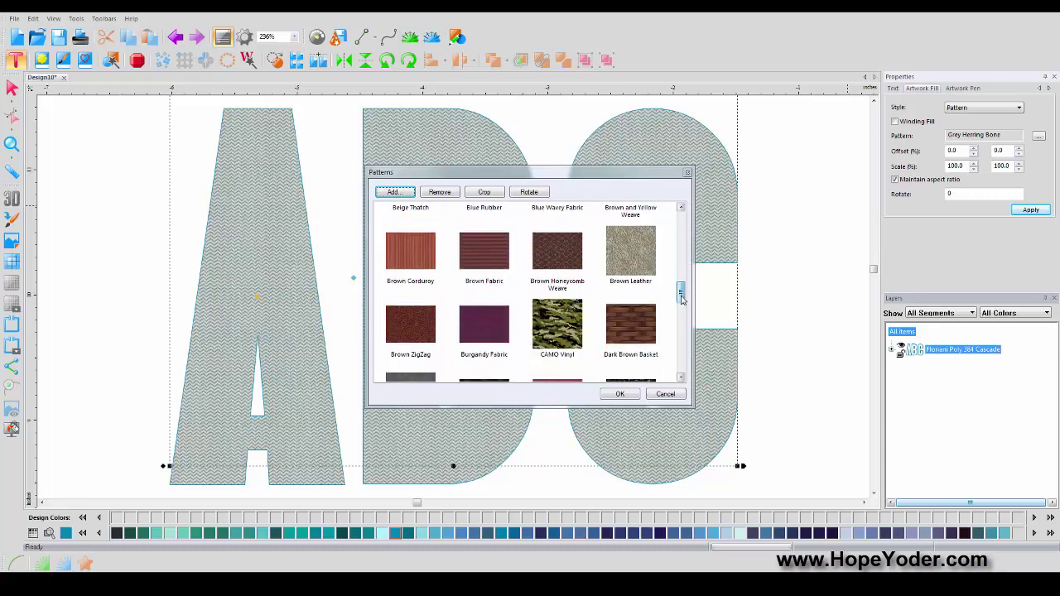
pyautogui.click(571, 330)
pyautogui.click(620, 395)
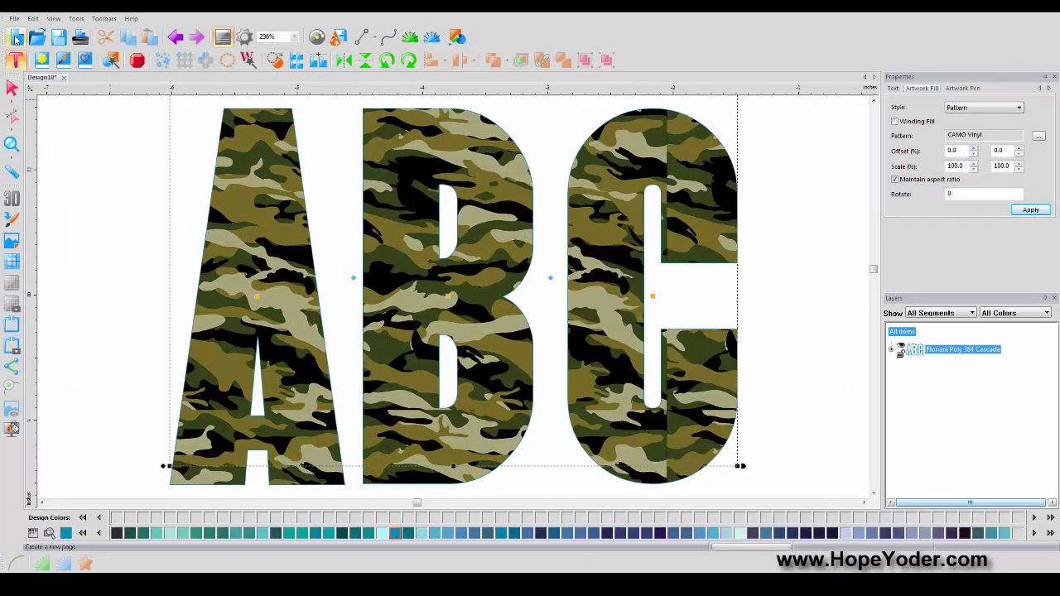
# Start exporting the artwork as 'ABC_Cam0' and open the file-type list to pick SVG.
pyautogui.click(14, 18)
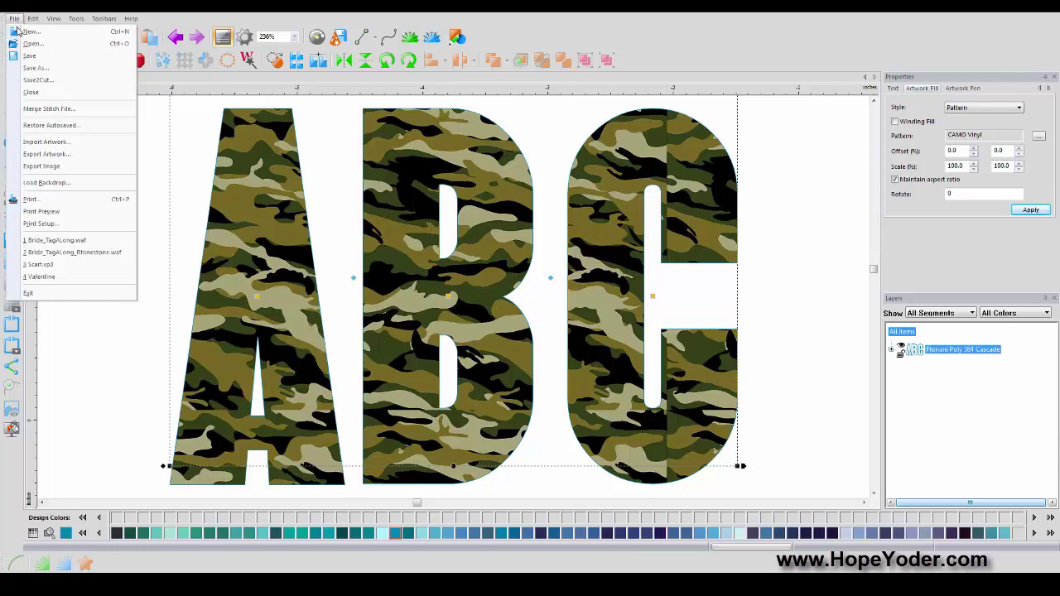
pyautogui.click(48, 156)
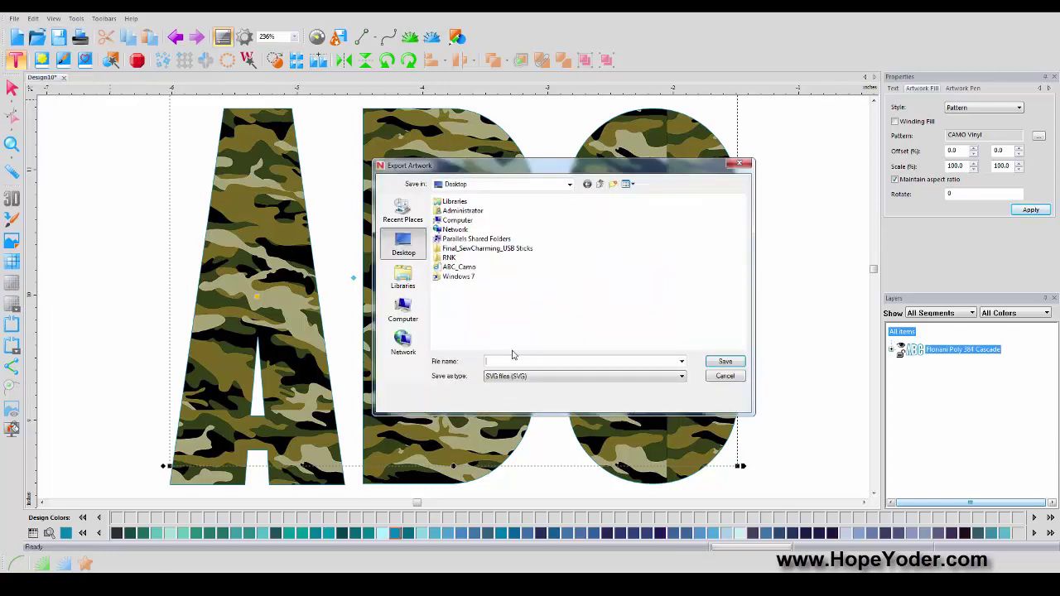
pyautogui.write('ABC')
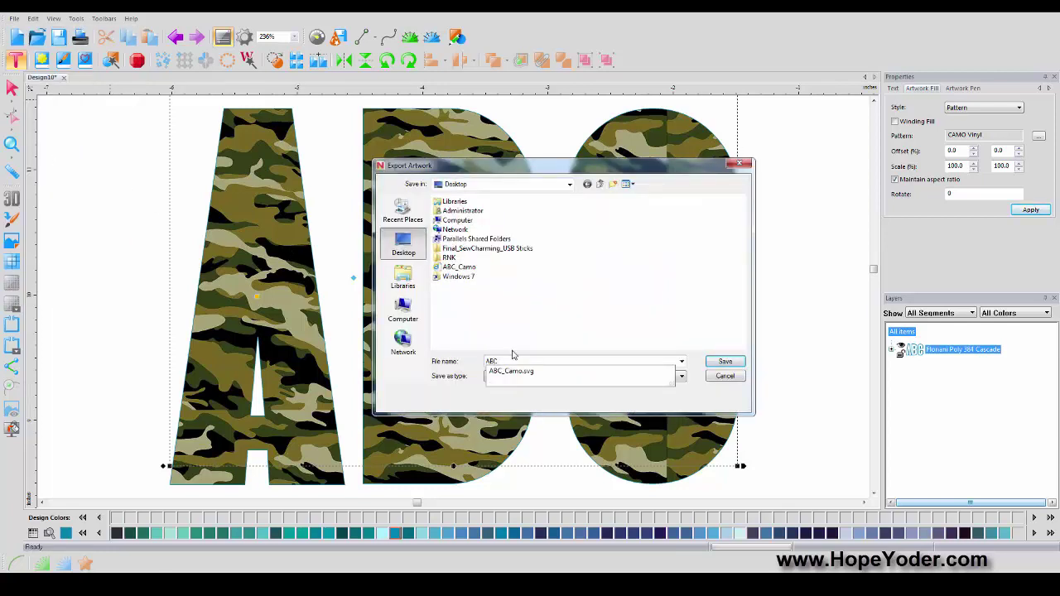
pyautogui.write('_Cam0')
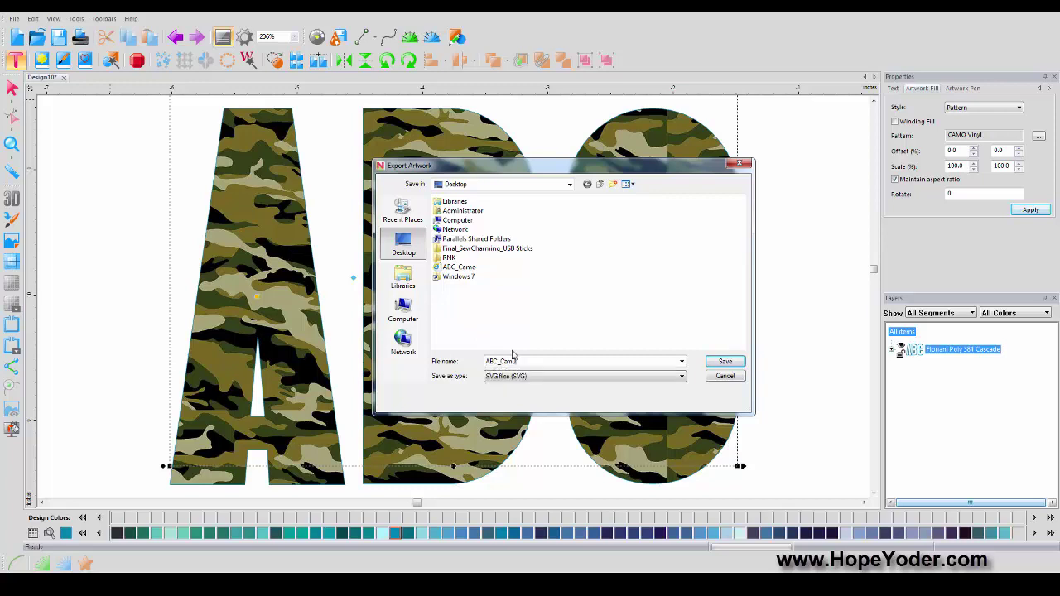
pyautogui.click(682, 377)
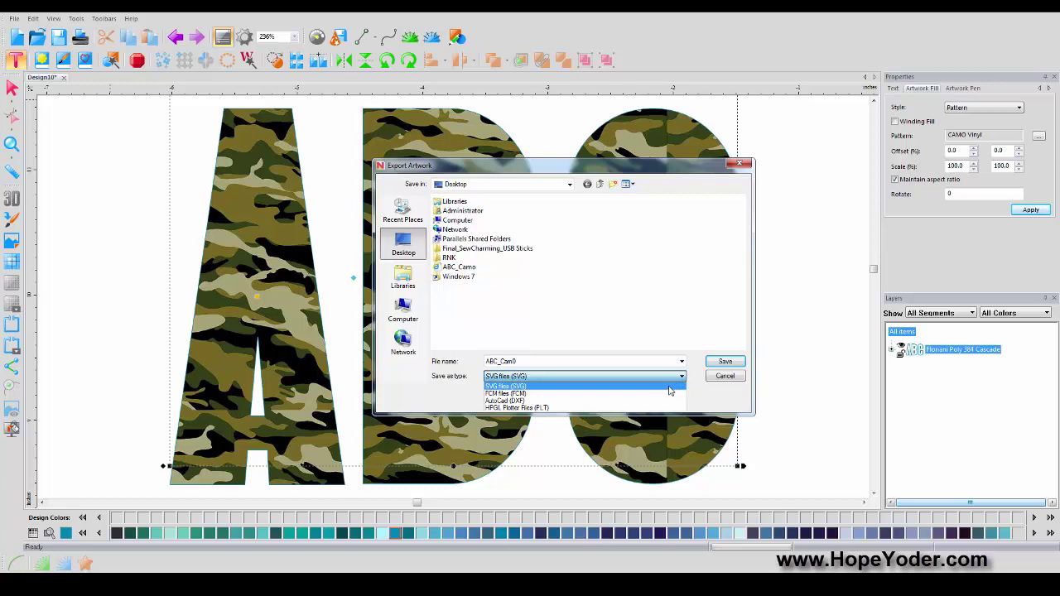